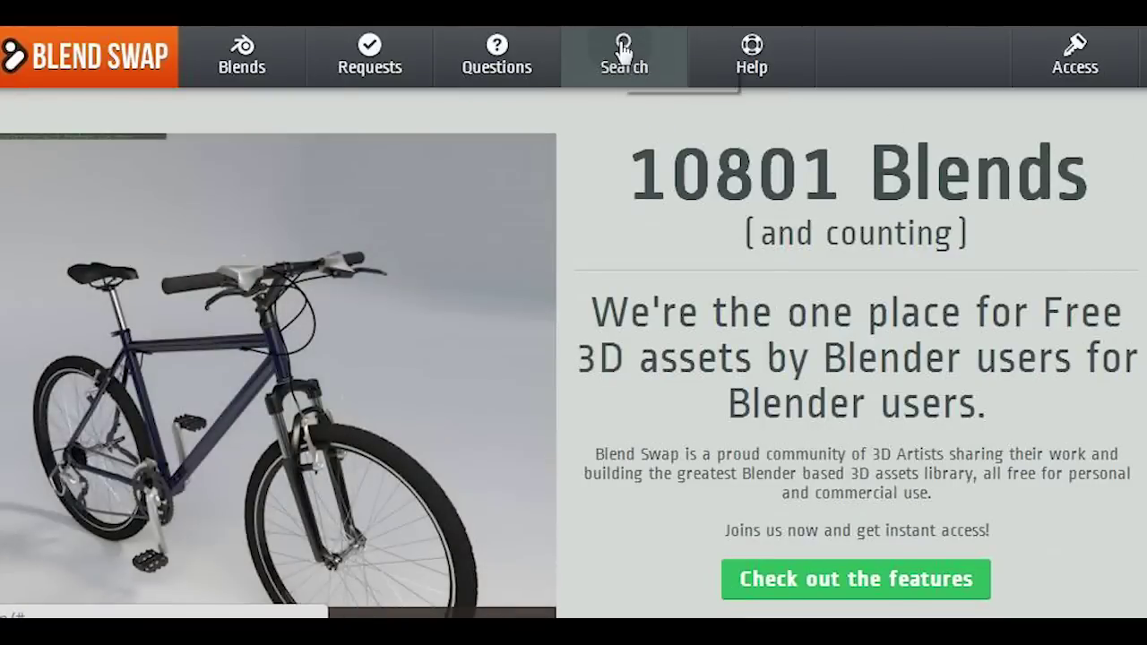
Step: Search the Blend Swap library for "pipes"
left_click(625, 52)
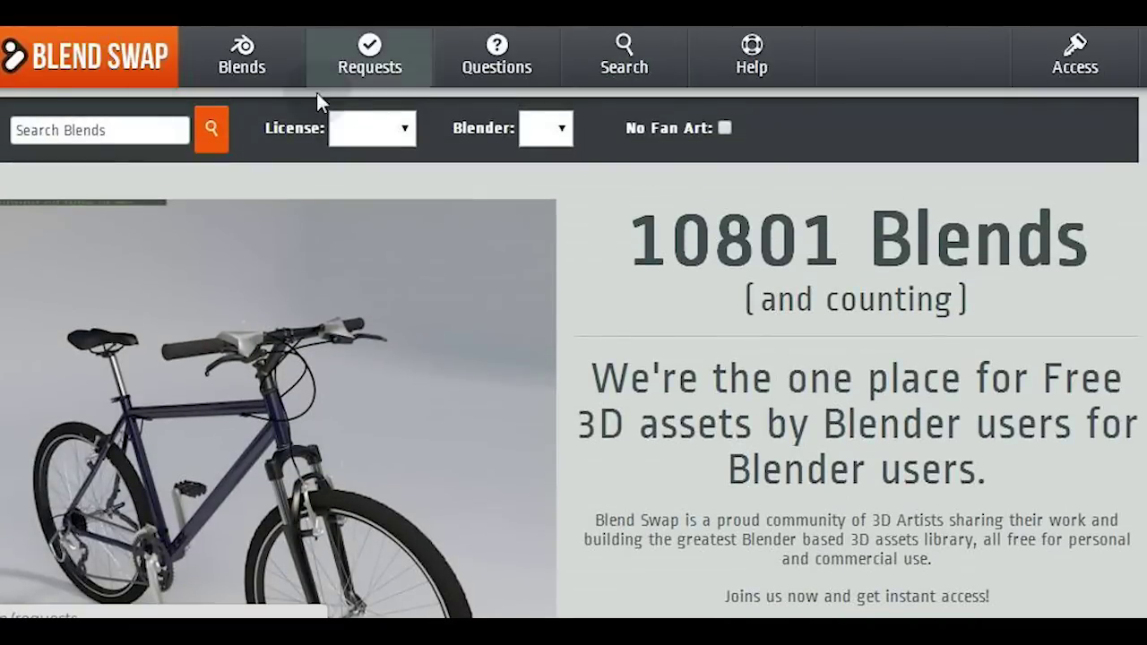
left_click(96, 138)
type("pipes")
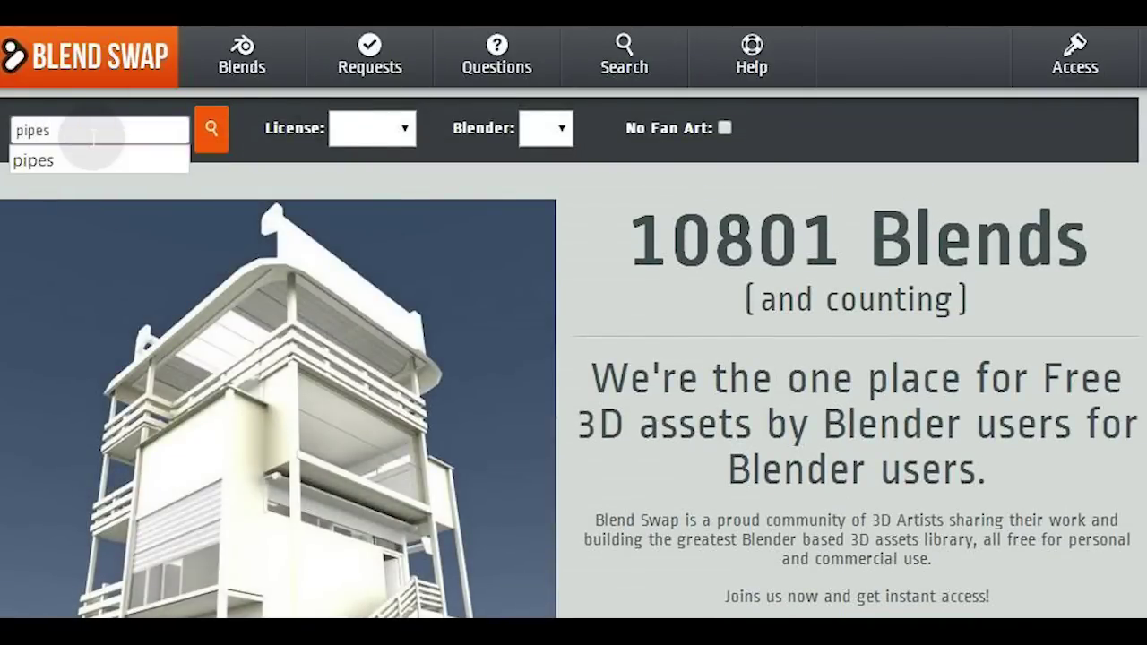
key("Return")
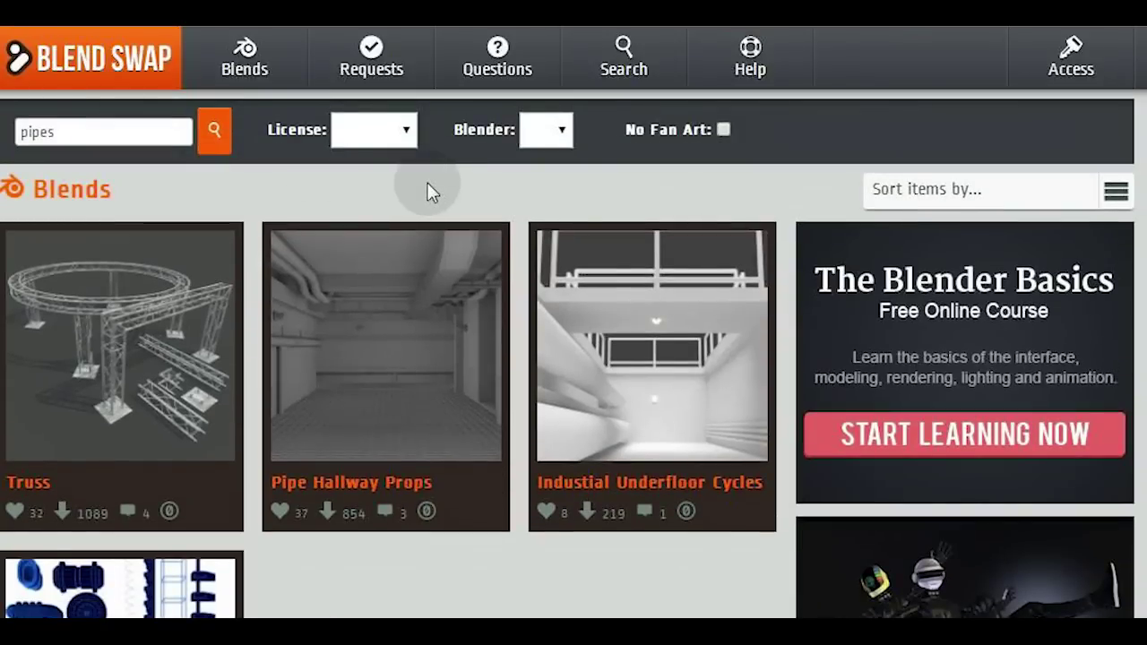
Step: Open the Pipe Hallway Props blend and download it, agreeing to its license
left_click(419, 416)
left_click(226, 415)
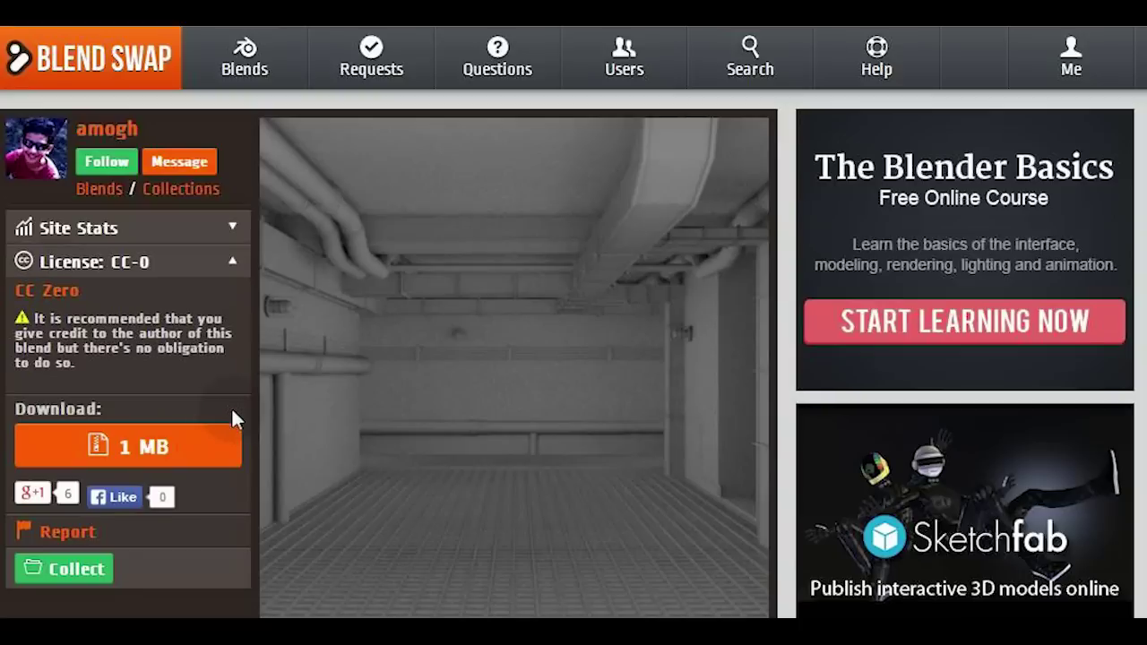
left_click(168, 454)
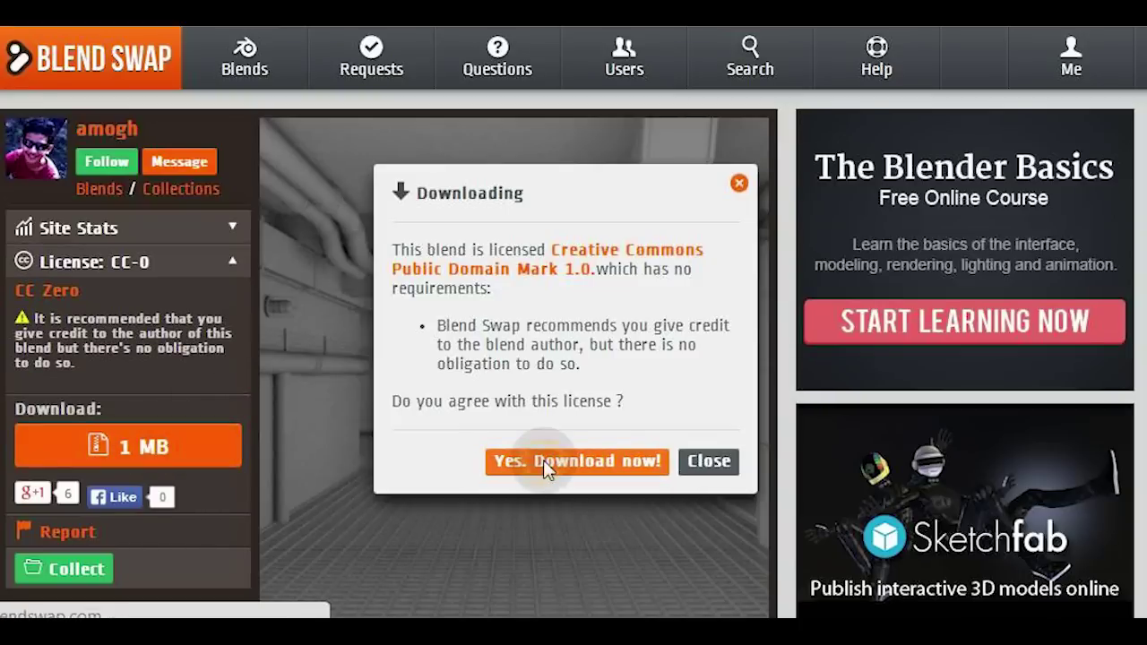
left_click(603, 461)
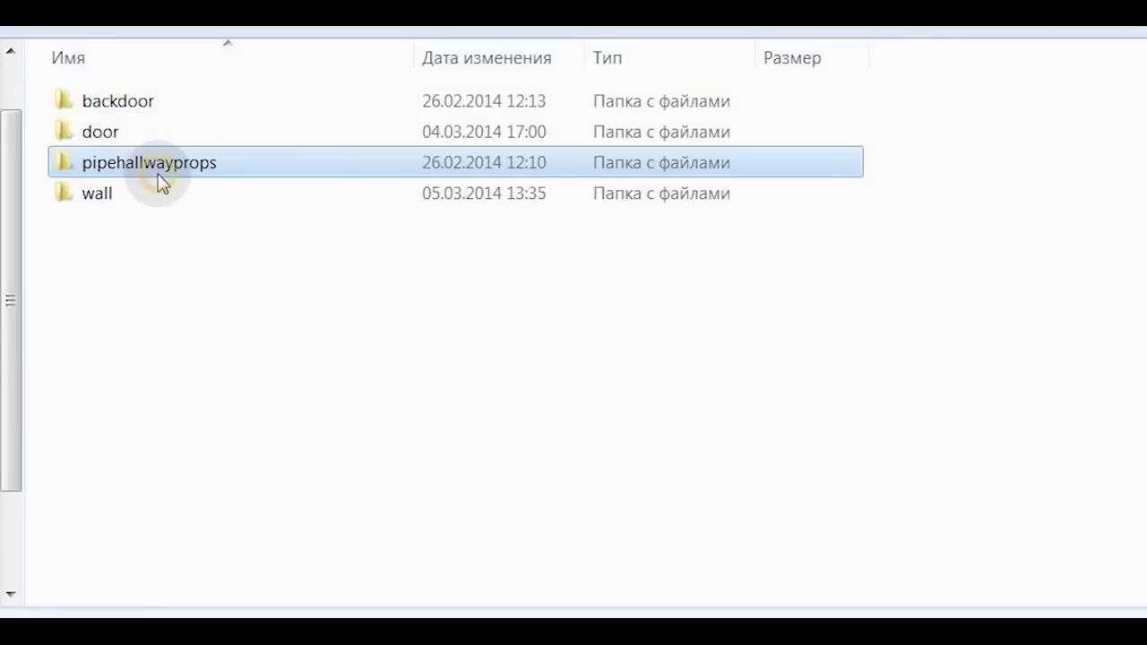
Step: Open the PipeHallwayProps blend file from the pipehallwayprops folder
double_click(156, 172)
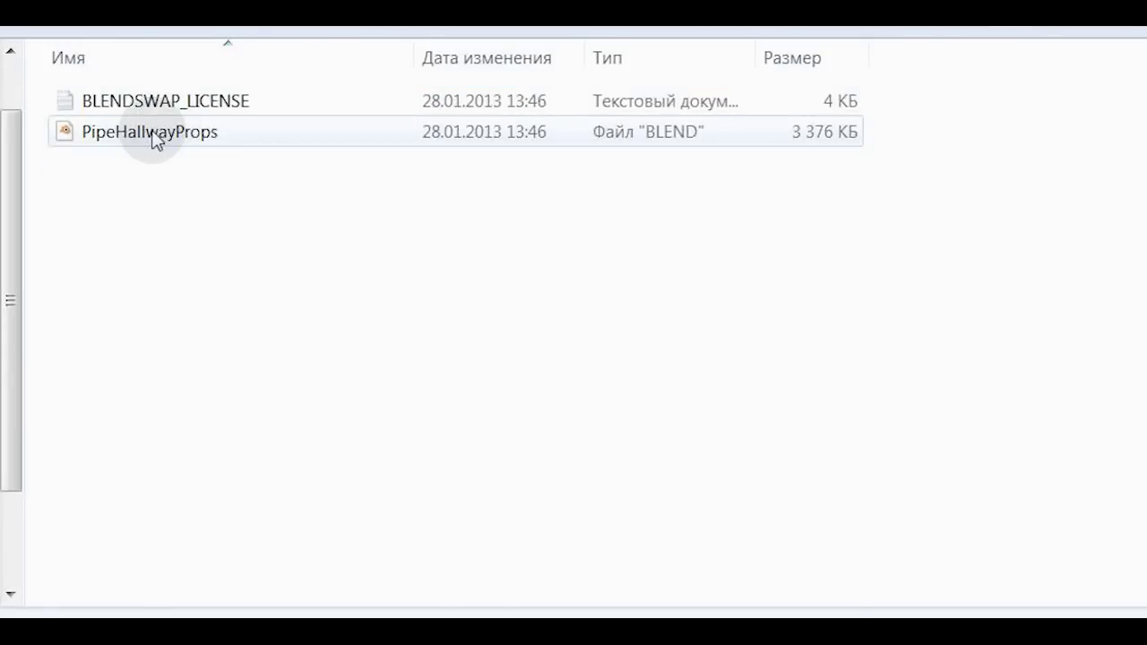
left_click(154, 134)
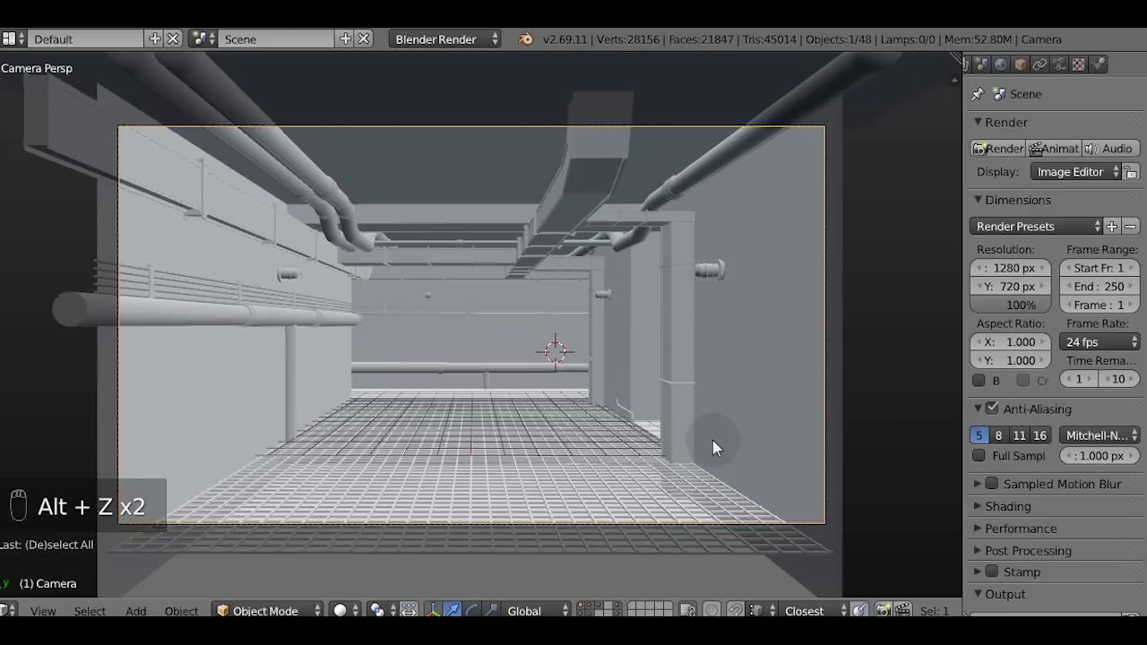
Step: Delete the long rectangular duct running along the upper part of the hallway's left wall
middle_click_drag(470, 408, 440, 420)
right_click(331, 235)
key("x")
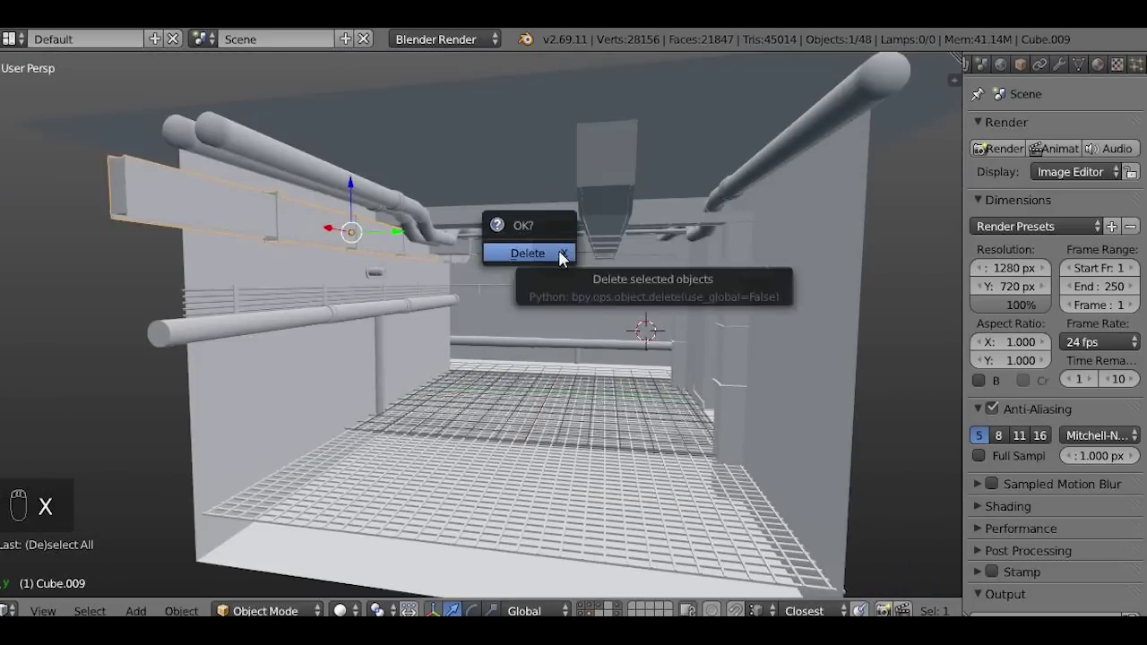
left_click(520, 251)
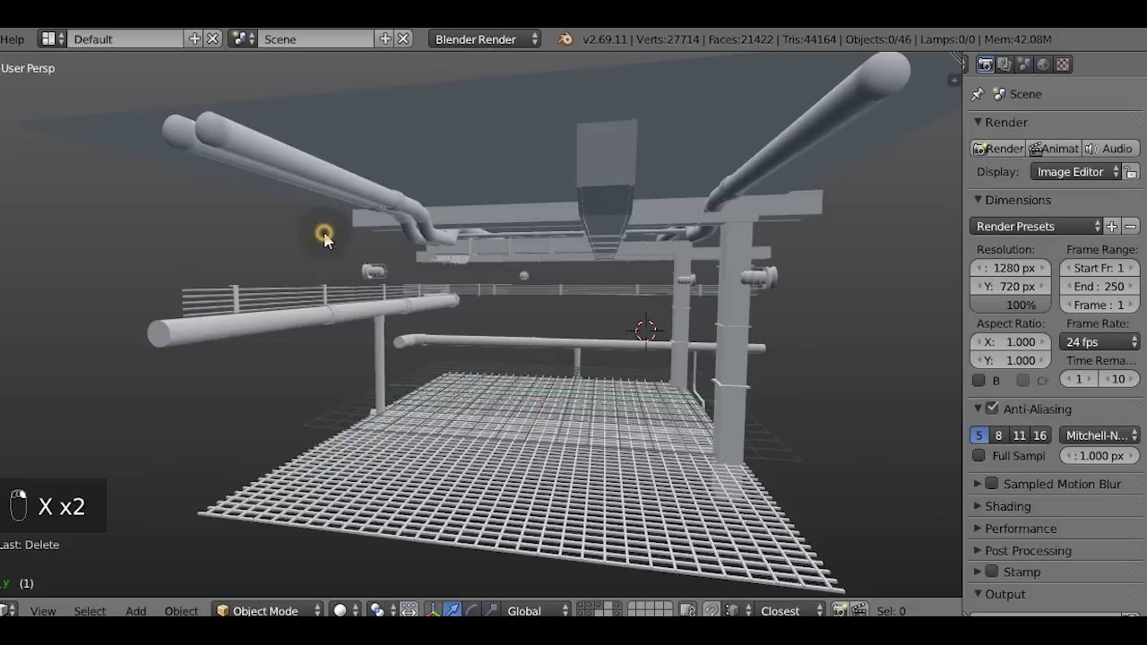
Step: Undo the deletion of the whole room mesh and delete only its left wall faces
key("ctrl+z")
key("Tab")
key("ctrl+Tab")
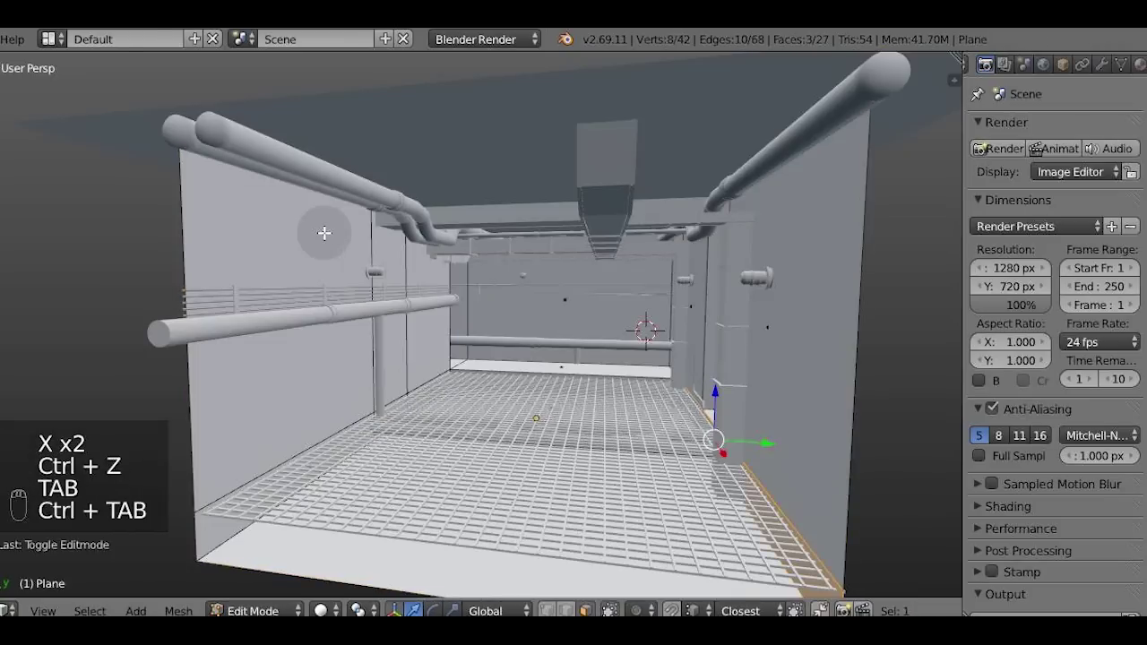
right_click(363, 241)
key("x")
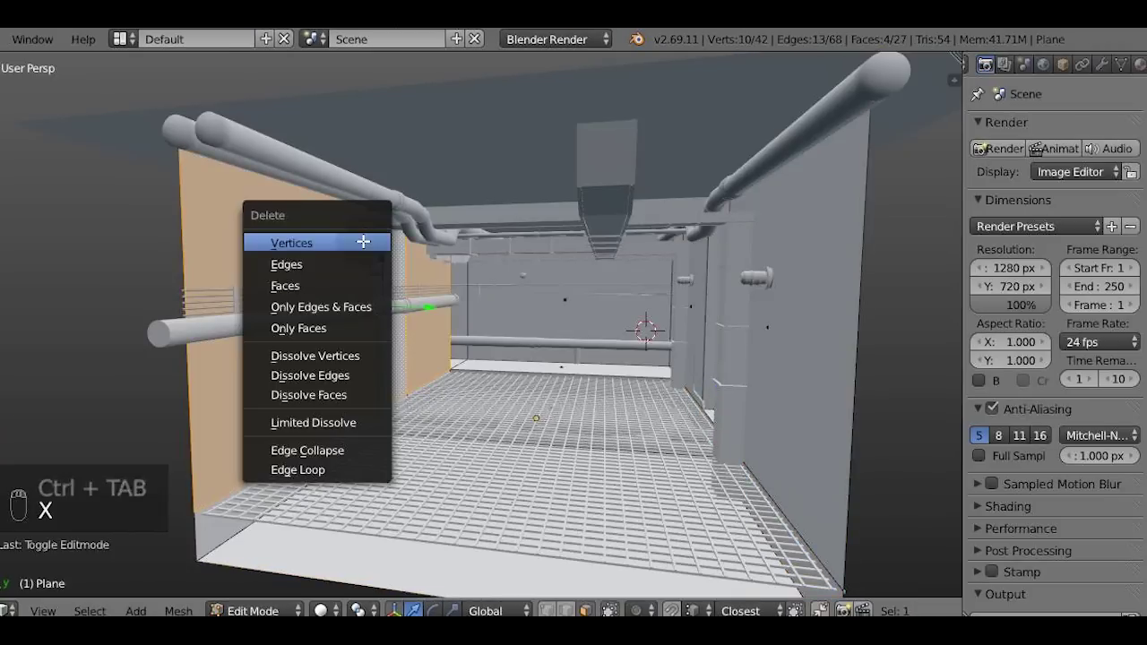
left_click(363, 241)
key("Tab")
key("a")
key("a")
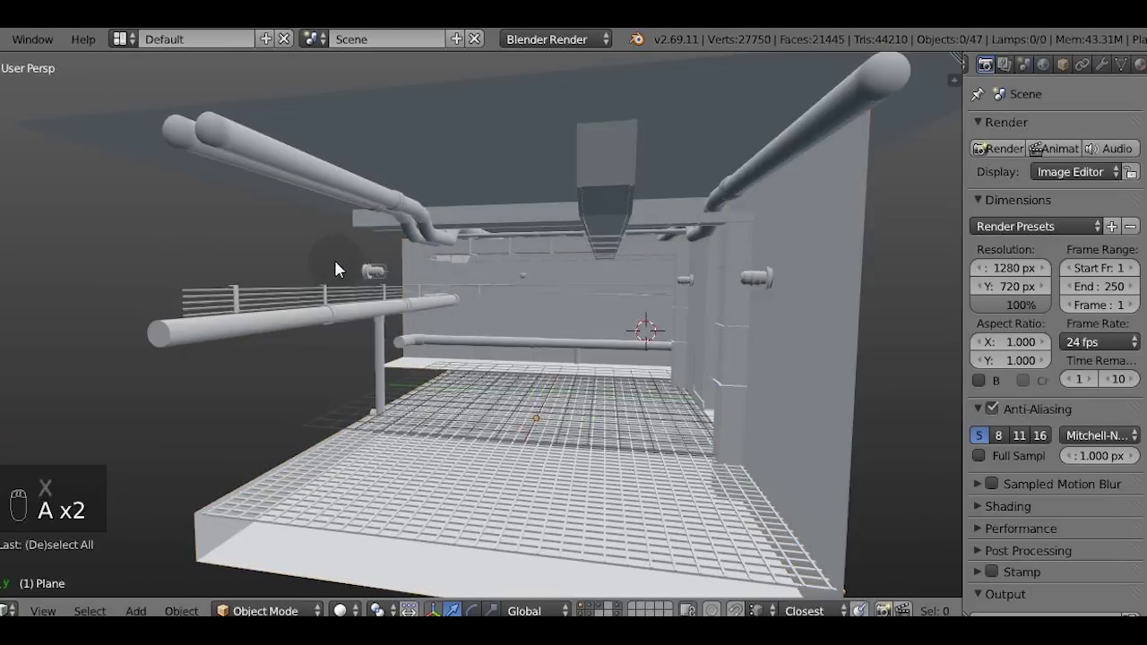
Step: Delete the lamp, pipes, rails and brackets left hanging where the left wall was
key("b")
left_click_drag(334, 257, 374, 312)
key("x")
left_click(344, 316)
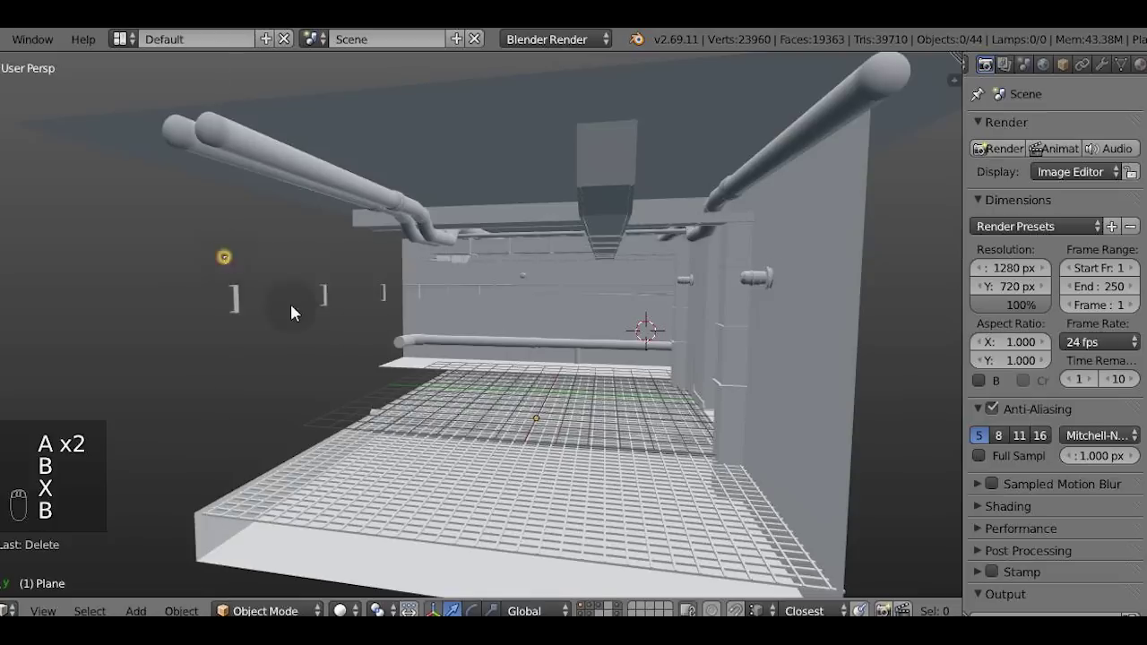
left_click_drag(218, 249, 392, 338)
key("x")
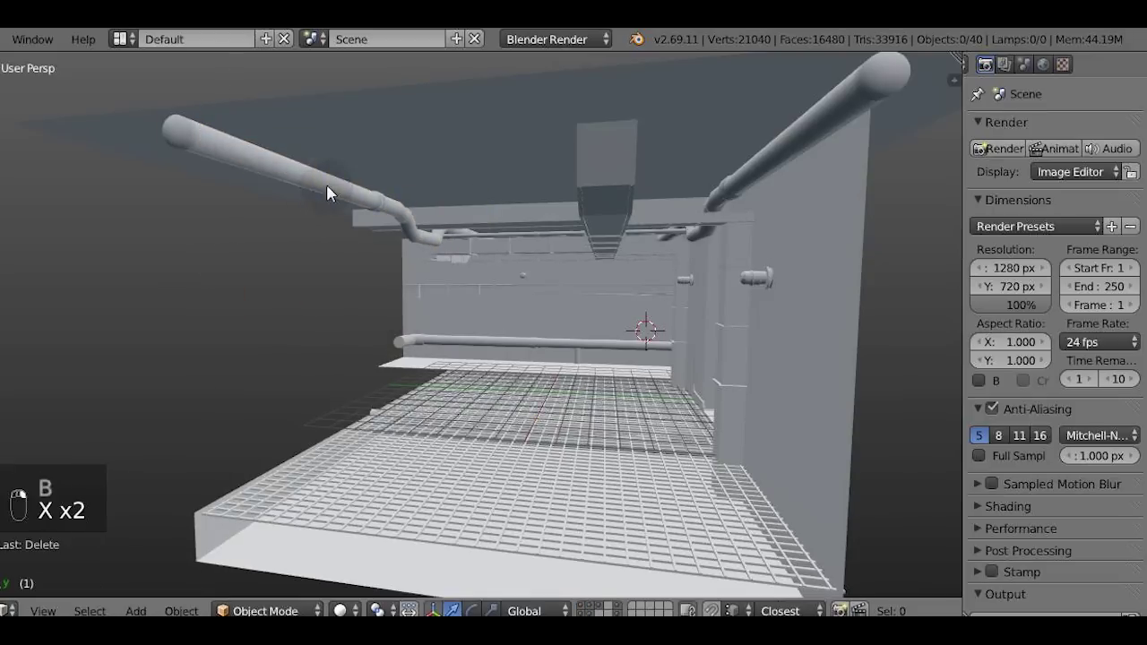
left_click(332, 167)
Step: Delete the thick horizontal pipe mounted along the hallway's back wall
middle_click_drag(349, 177, 343, 358)
middle_click_drag(277, 257, 305, 252)
right_click(305, 252)
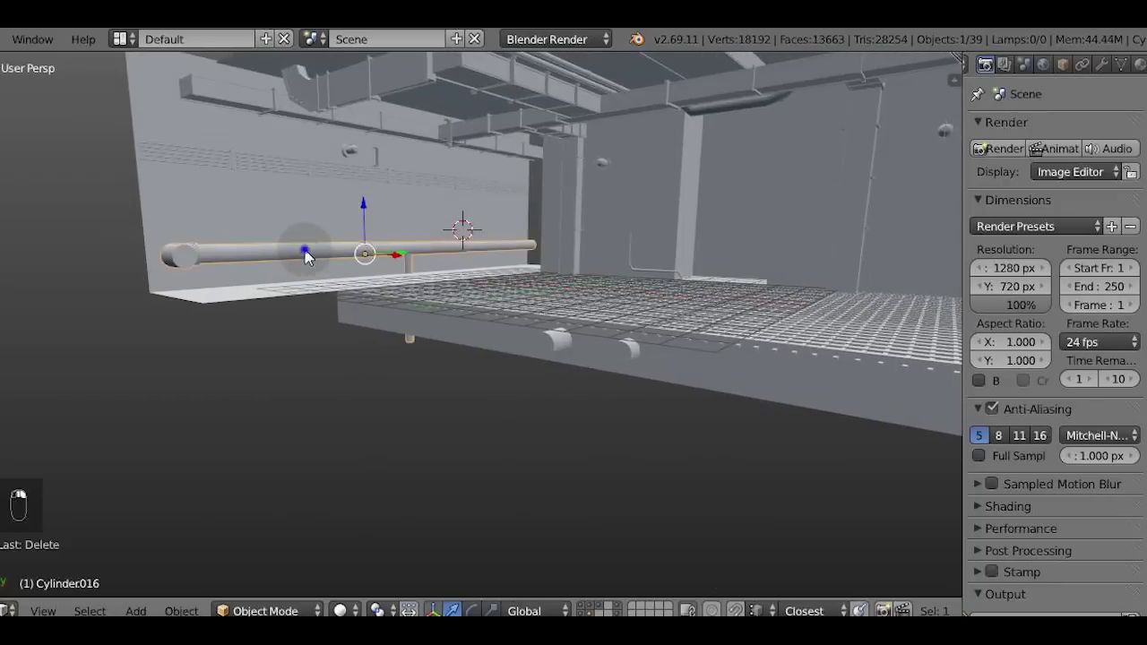
key("x")
left_click(306, 252)
Step: Close the gap in the room mesh by bridging the two facing vertical wall edges
middle_click_drag(374, 248, 385, 331)
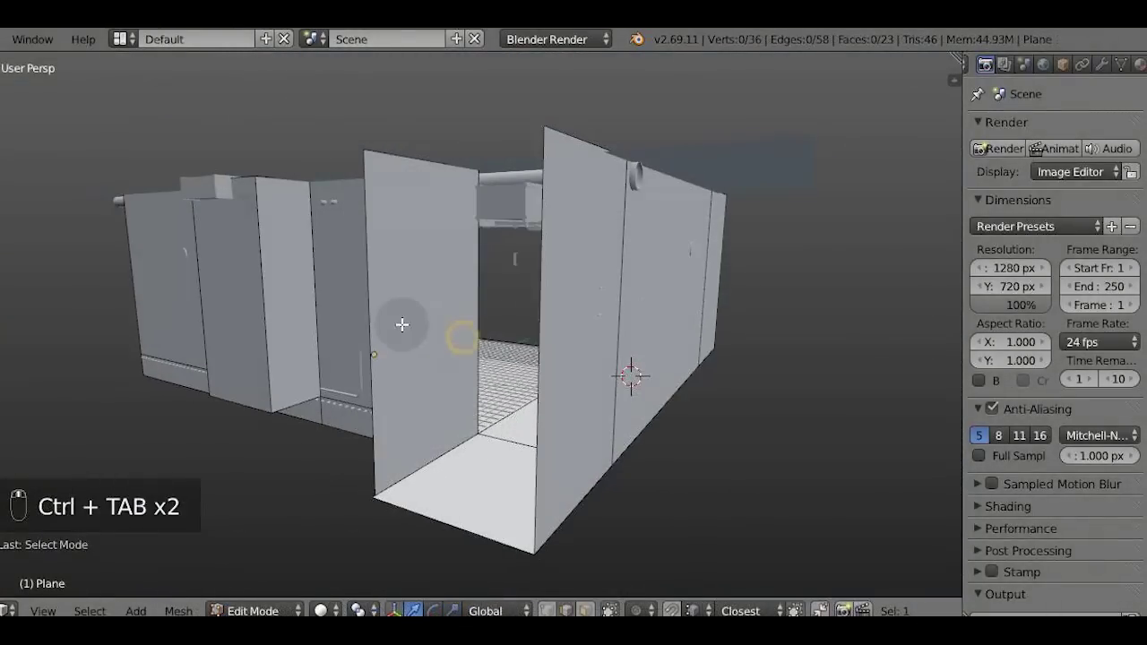
key("space")
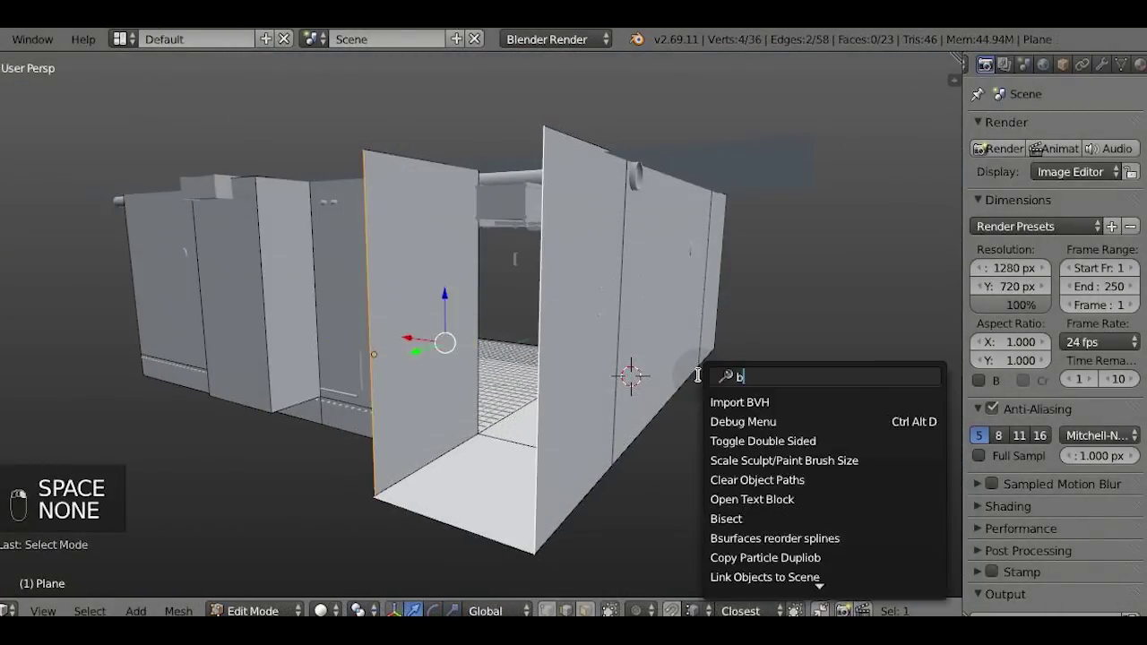
type("bridg")
key("Return")
Step: Return to Object Mode and delete the thin horizontal rails running along the back wall
middle_click_drag(633, 361, 556, 437)
right_click(527, 207)
middle_click_drag(757, 312, 591, 256)
middle_click_drag(868, 305, 242, 344)
middle_click_drag(384, 367, 296, 376)
middle_click_drag(502, 435, 403, 395)
key("Tab")
right_click(347, 274)
key("x")
left_click(333, 300)
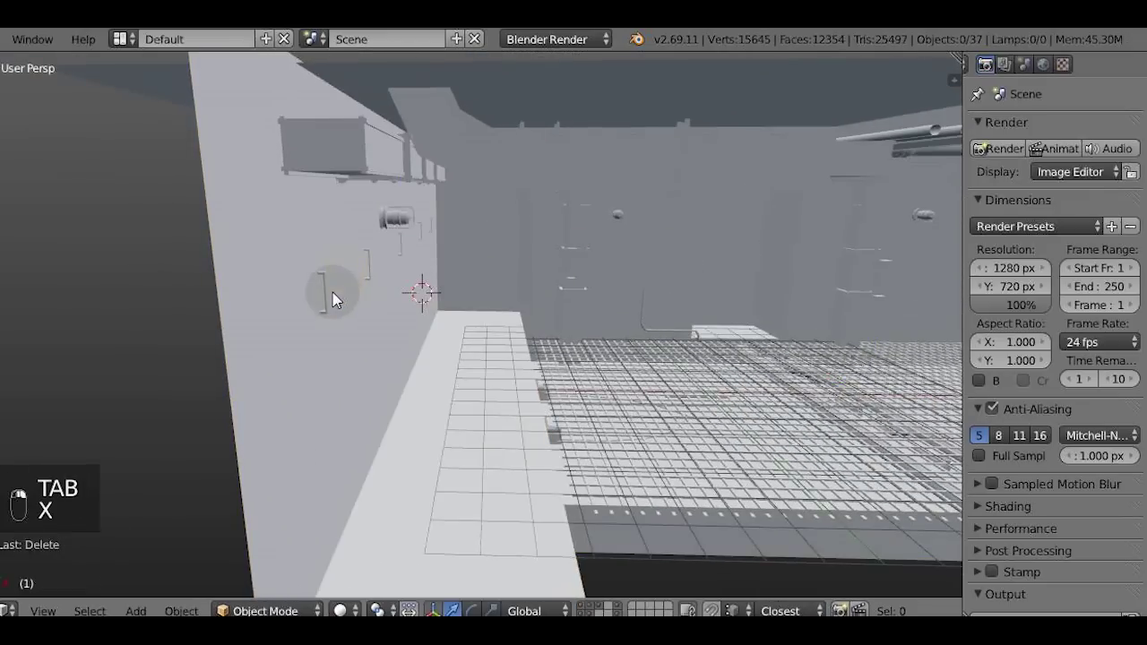
Step: Delete the remaining brackets, the lamp and the small fixtures from the back wall, undoing any accidental selections
right_click(377, 262, "shift")
key("ctrl+z")
middle_click_drag(402, 271, 302, 276)
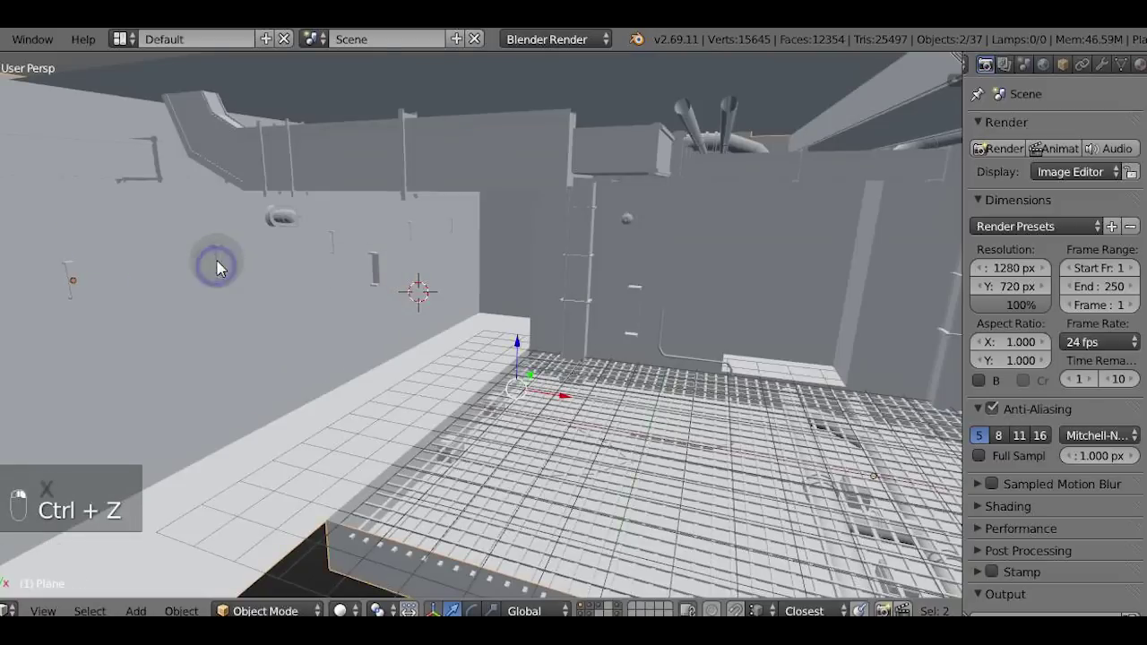
key("ctrl+z")
middle_click_drag(371, 275, 207, 235)
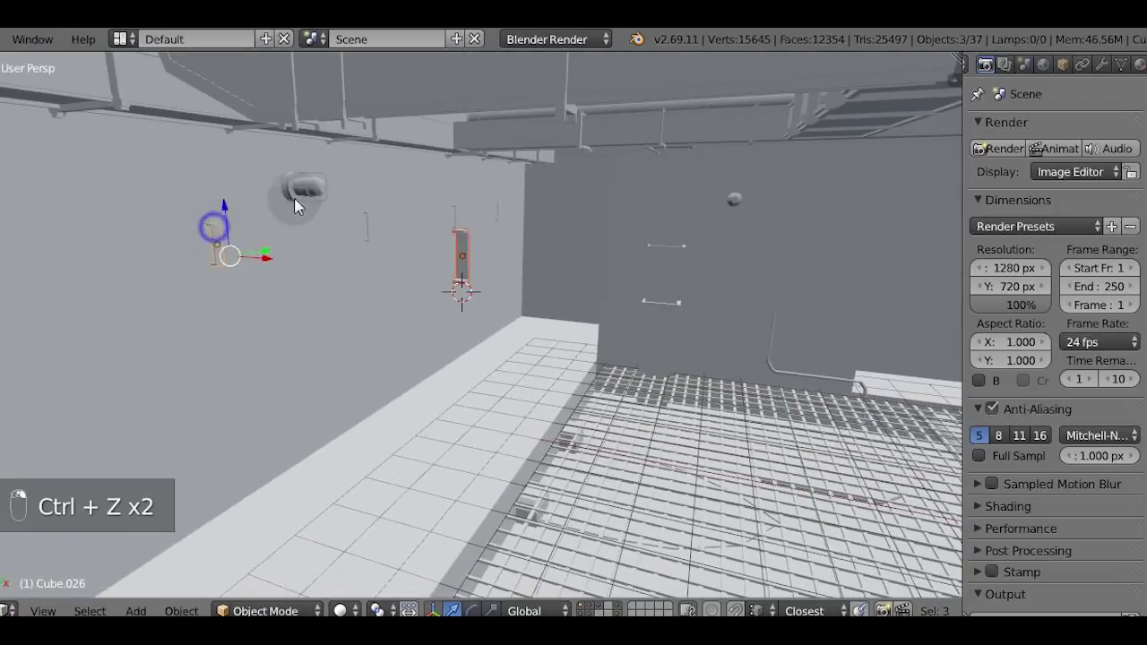
right_click(368, 227, "shift")
key("x")
left_click(455, 213)
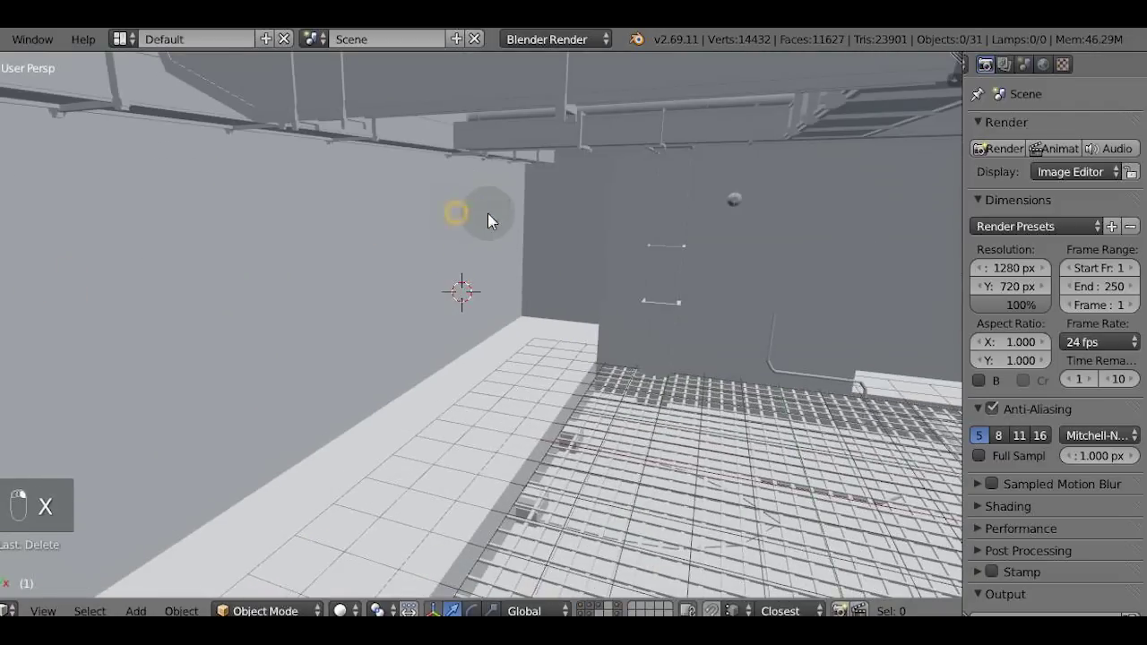
key("x")
left_click(499, 211)
Step: Delete the three faces that form the back wall of the room mesh
right_click(432, 226)
key("Tab")
key("ctrl+Tab")
left_click(434, 247)
right_click(489, 240, "alt")
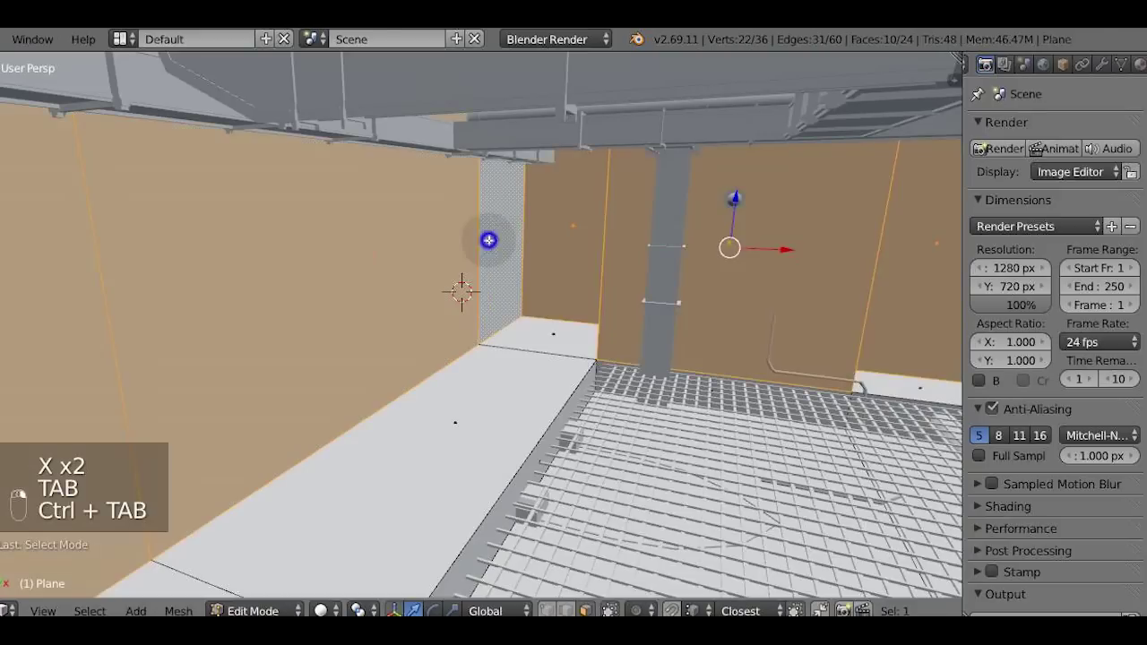
scroll(474, 244, "down", 3)
right_click(261, 295)
right_click(373, 256, "shift")
right_click(473, 236, "shift")
key("x")
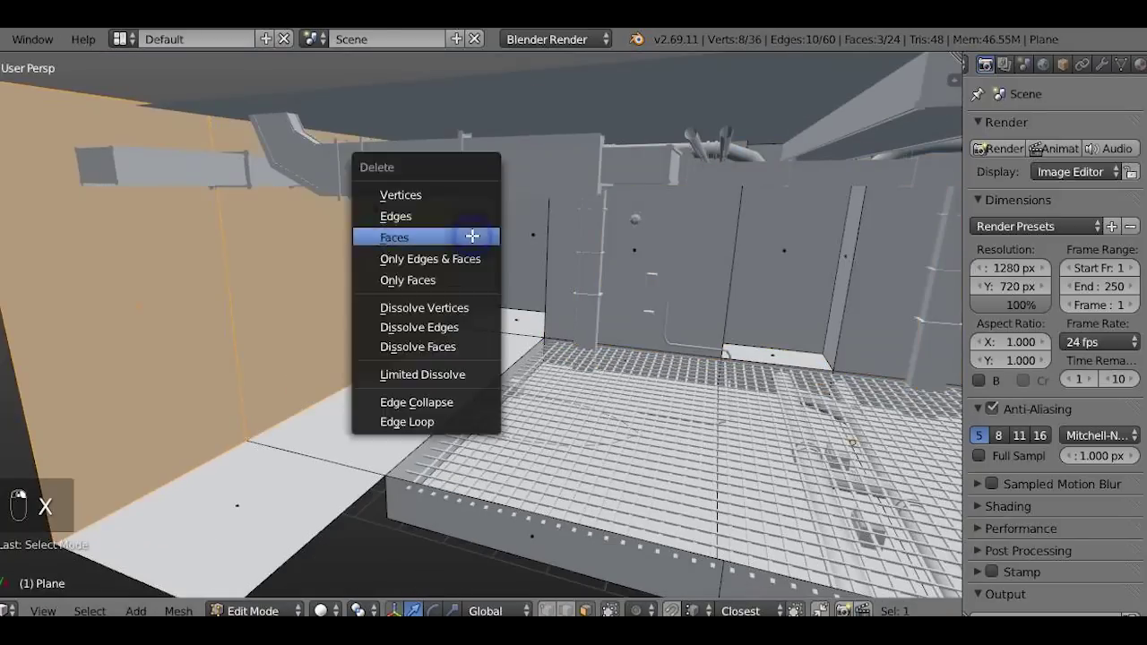
left_click(471, 236)
Step: Return to Object Mode and delete the ventilation duct left behind by the removed wall
middle_click_drag(444, 262, 455, 257)
key("Tab")
right_click(252, 188)
key("x")
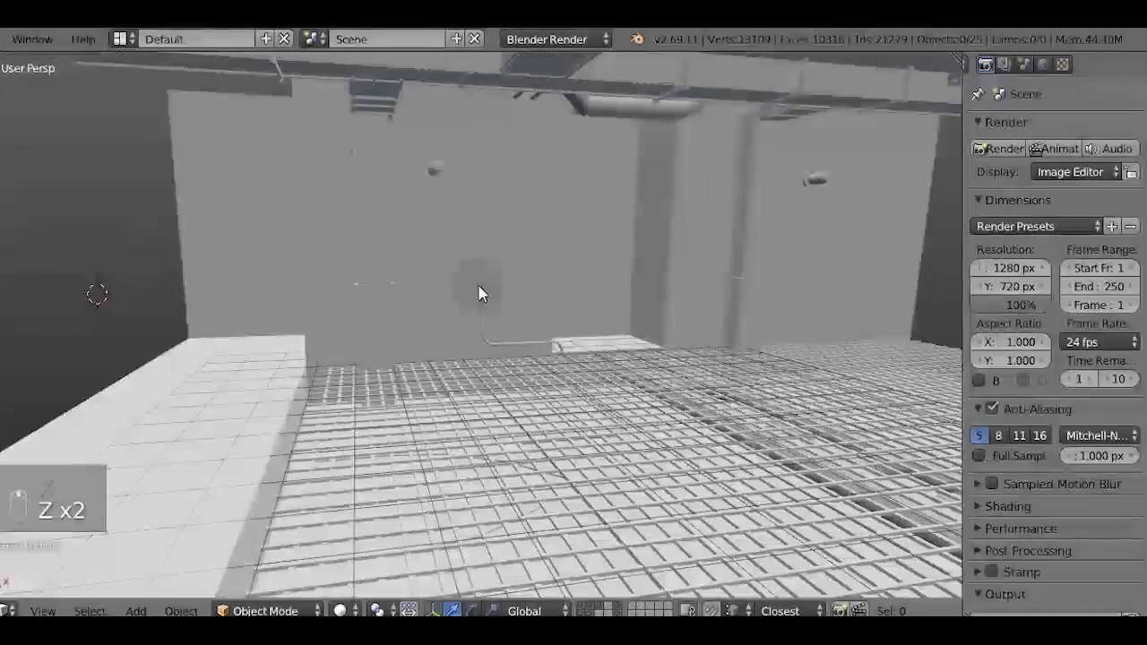
Step: Extrude the open end of the thin floor pipe straight up along Z to ceiling height
right_click(480, 288)
right_click(481, 288)
key("Tab")
key("ctrl+Tab")
left_click(484, 286)
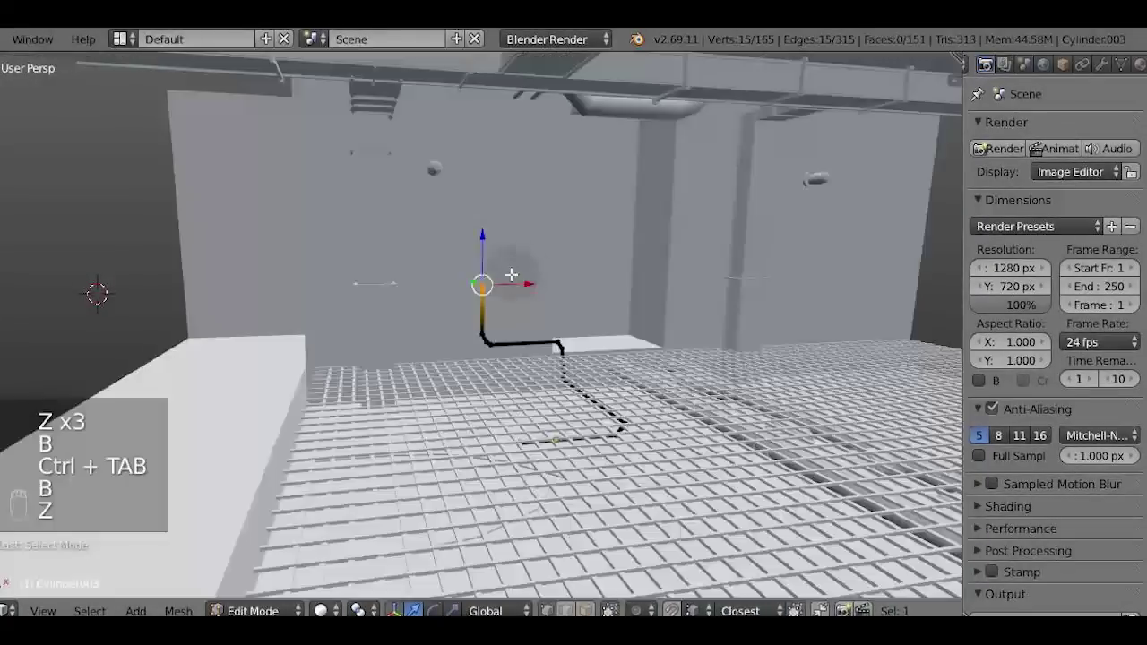
key("e")
key("z")
left_click(481, 82)
key("z")
key("Tab")
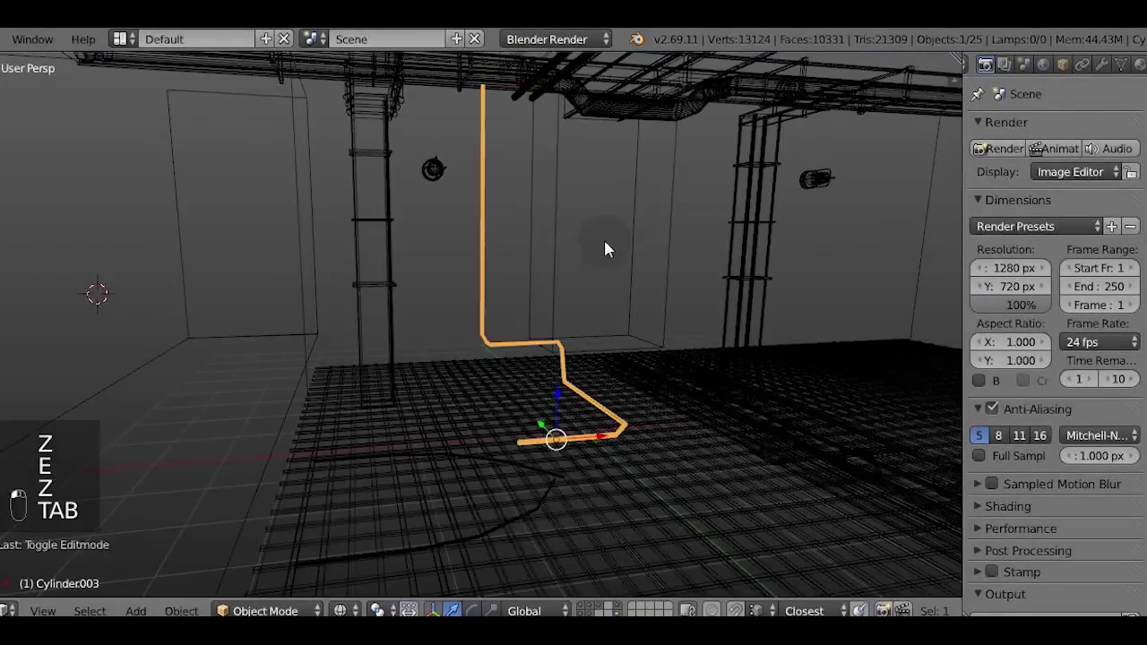
Step: Move the narrow wall face inside the recess of the room mesh along the Y axis
key("z")
right_click(621, 250)
middle_click_drag(620, 250, 612, 267)
key("Tab")
key("ctrl+Tab")
left_click(610, 298)
right_click(618, 293)
key("g")
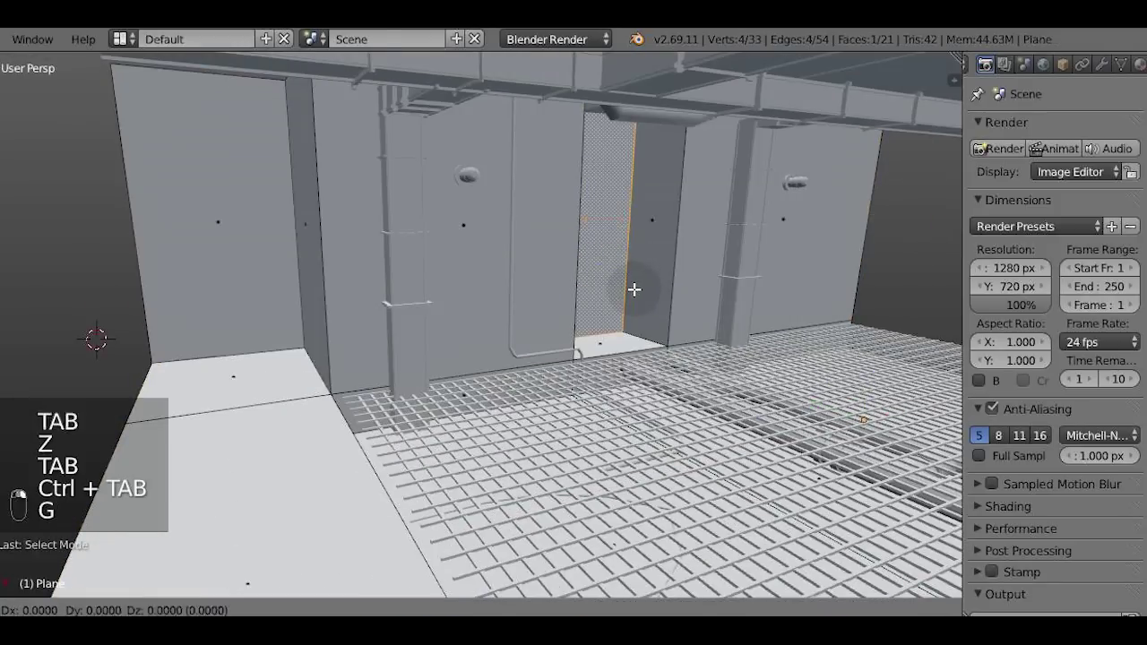
key("y")
left_click(662, 297)
Step: Fine-tune the depth of the recess face with further moves along Y
scroll(673, 323, "down", 5)
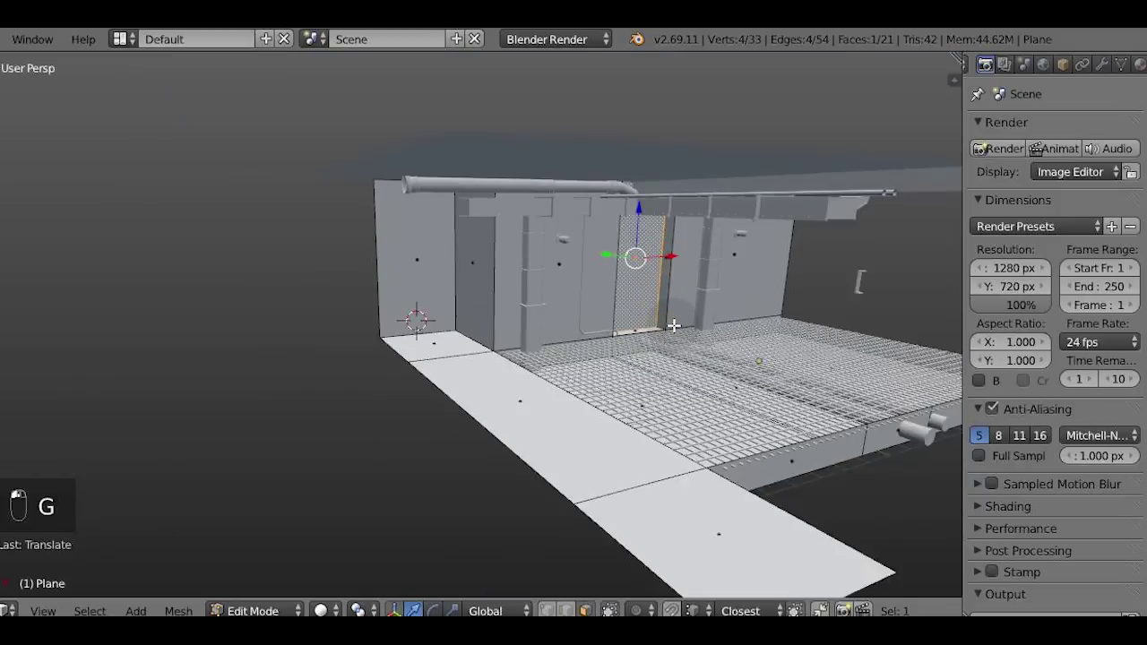
scroll(672, 324, "up", 2)
key("g")
key("y")
left_click(672, 322)
key("g")
key("y")
left_click(673, 322)
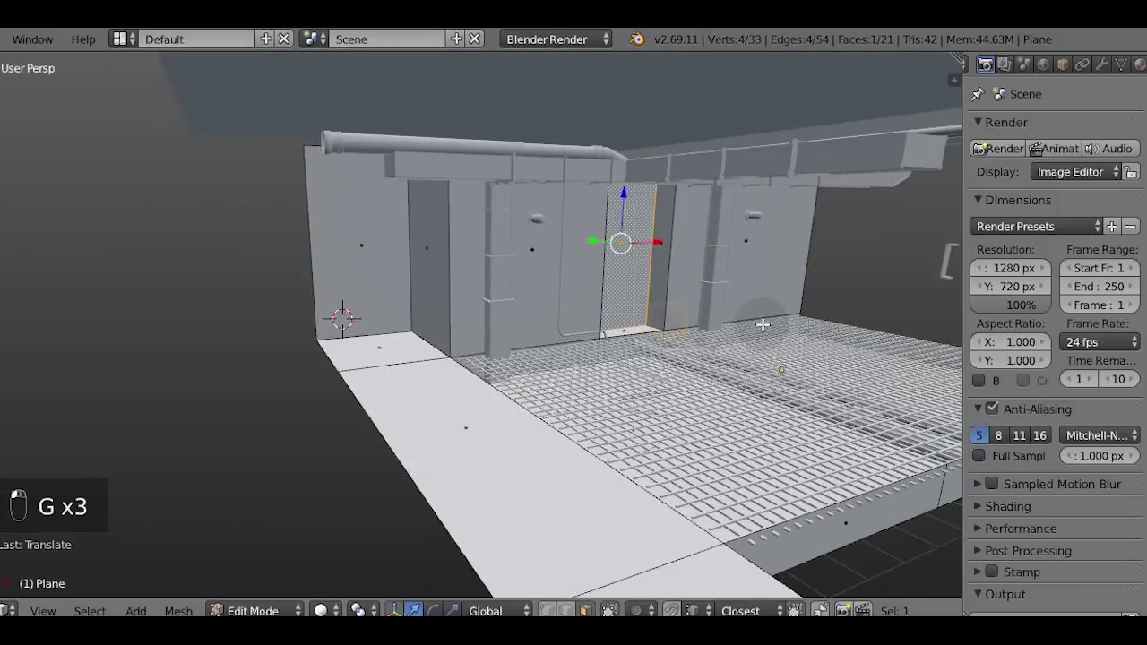
Step: Leave Edit Mode and delete the stray bracket floating beyond the room's open side
middle_click_drag(762, 326, 674, 335, "shift")
key("Tab")
right_click(751, 268)
key("x")
left_click(753, 268)
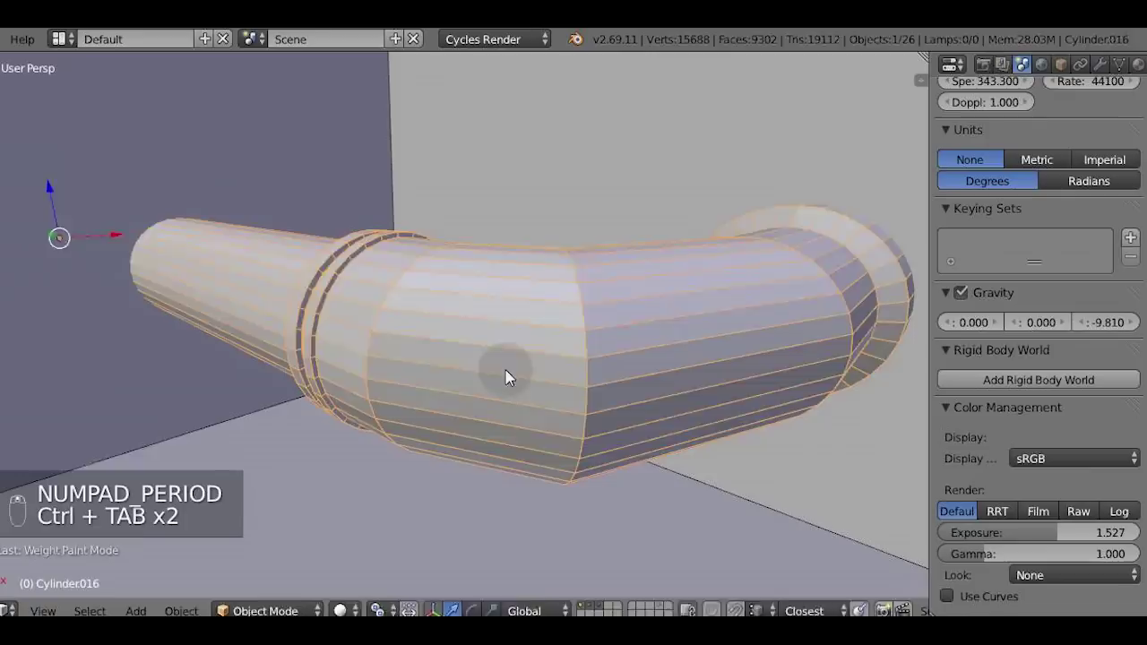
Step: Select every other lengthwise edge loop around the bent pipe and dissolve those edges
key("Tab")
key("2")
key("ctrl+Tab")
right_click(475, 317, "alt")
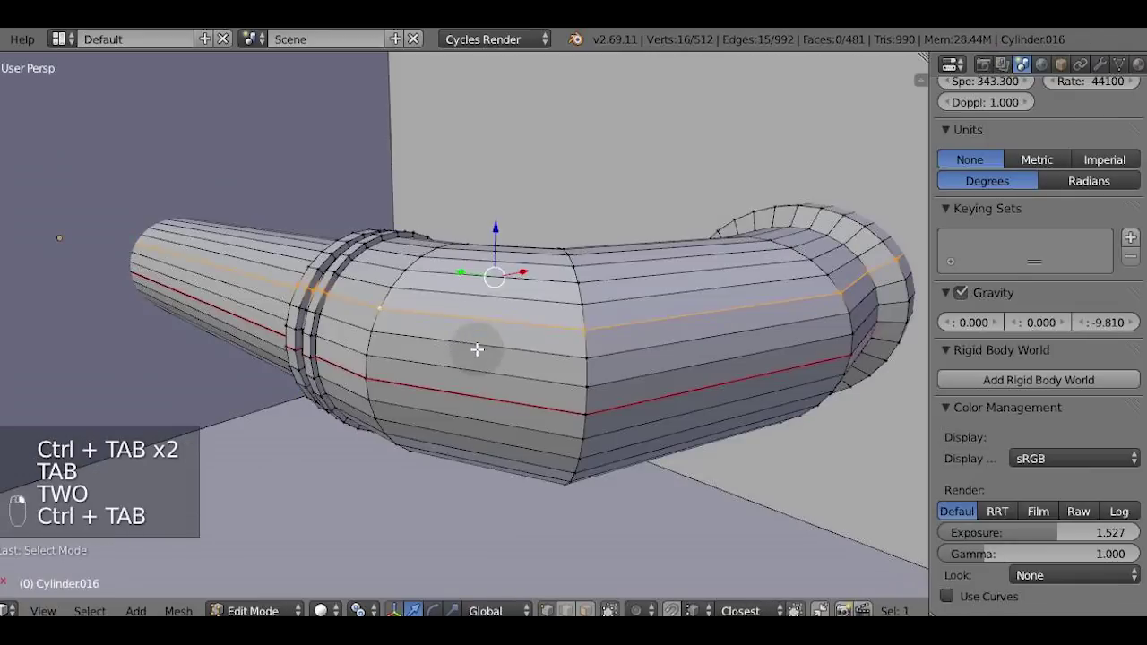
middle_click_drag(476, 348, 479, 297)
right_click(445, 266, "alt+shift")
right_click(443, 369, "alt+shift")
middle_click_drag(476, 338, 443, 335)
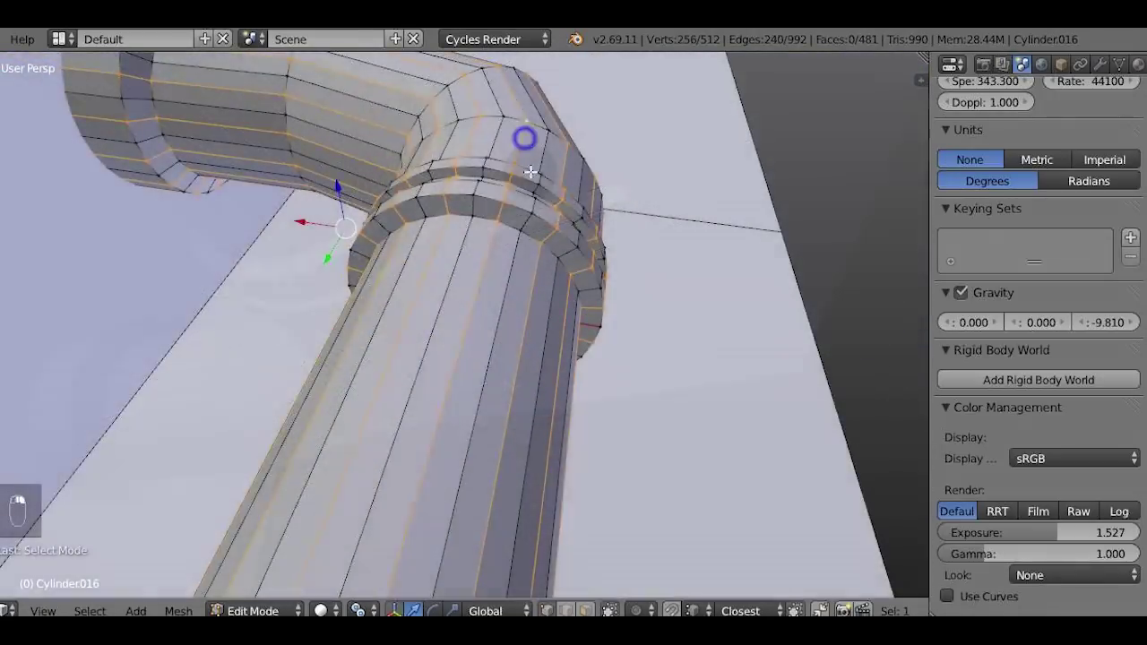
middle_click_drag(530, 171, 497, 322)
key("x")
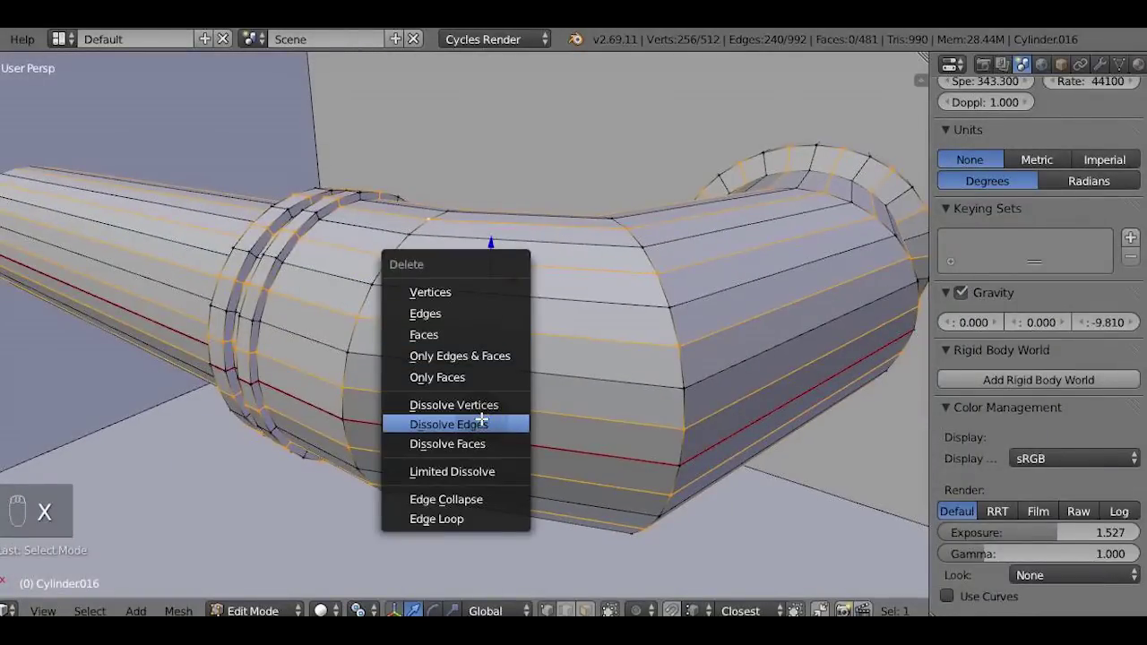
left_click(482, 420)
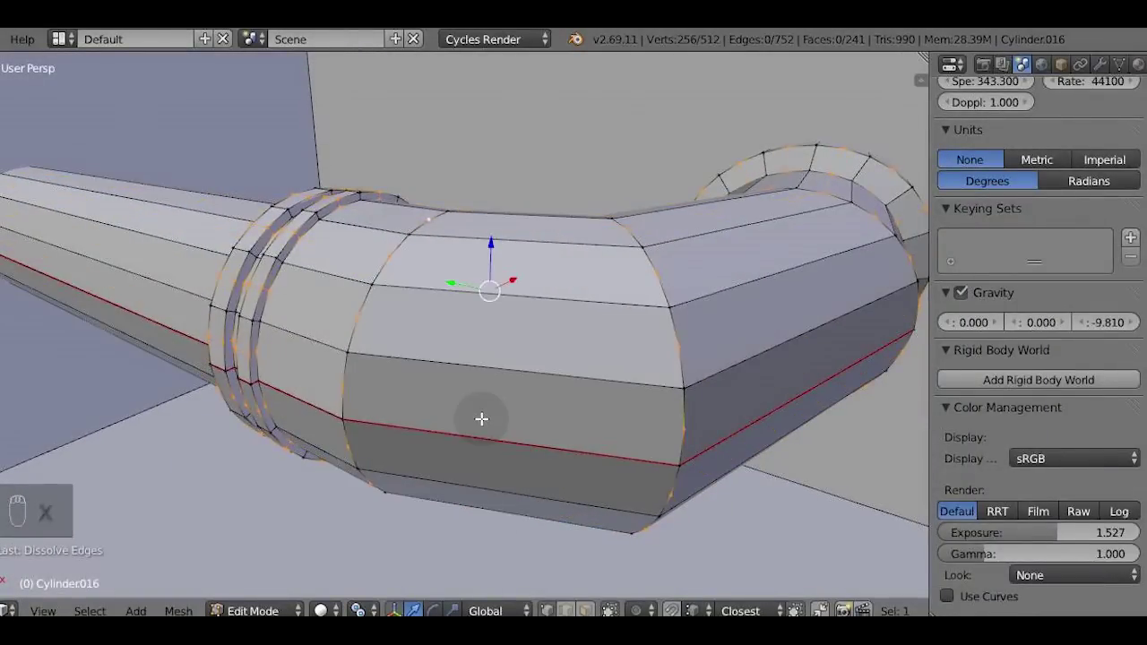
Step: Dissolve the leftover vertices around the bent pipe's rings
key("x")
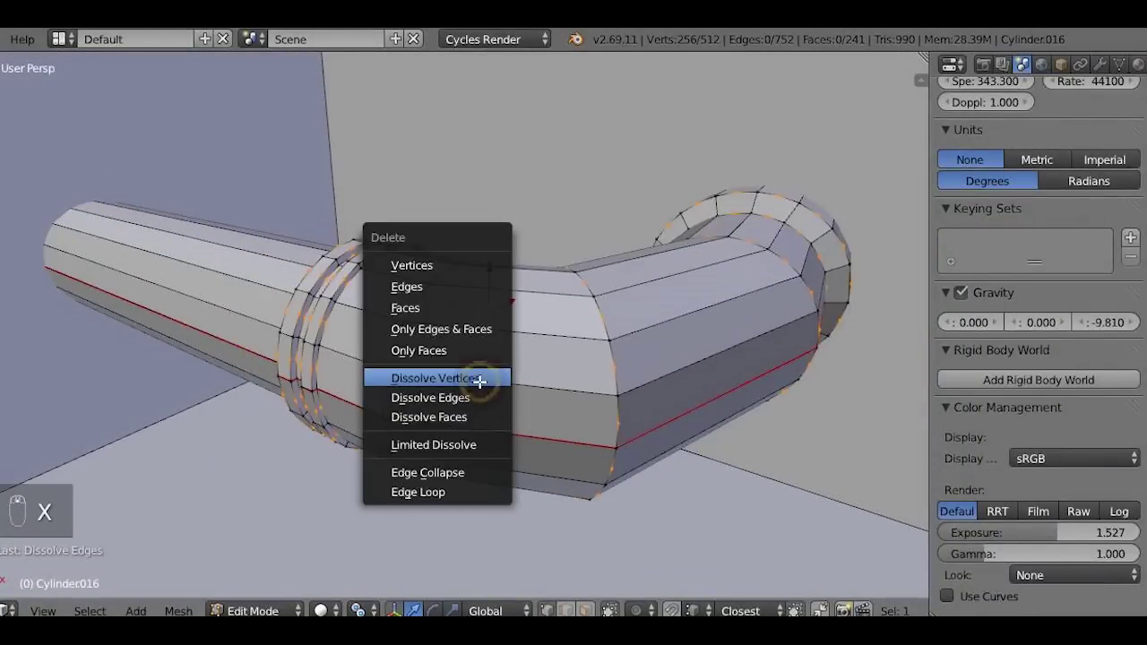
left_click(479, 380)
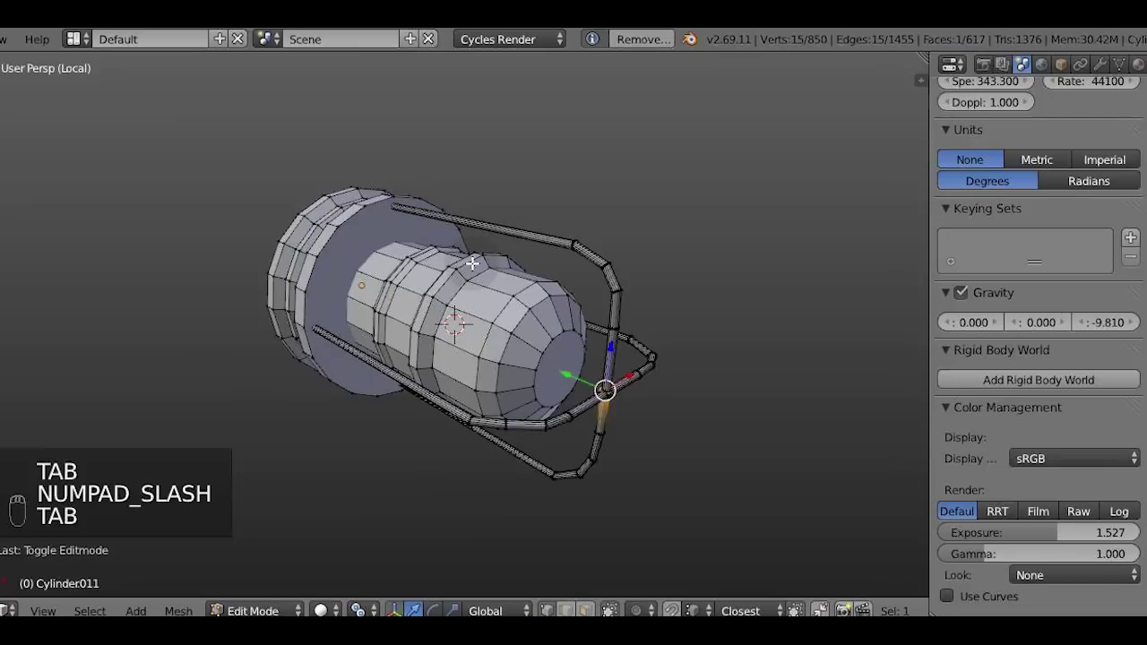
Step: Select every other lengthwise edge loop on the wall lamp's cage wire and dissolve those edges and their leftover vertices
middle_click_drag(628, 206, 597, 225)
scroll(548, 248, "up", 3)
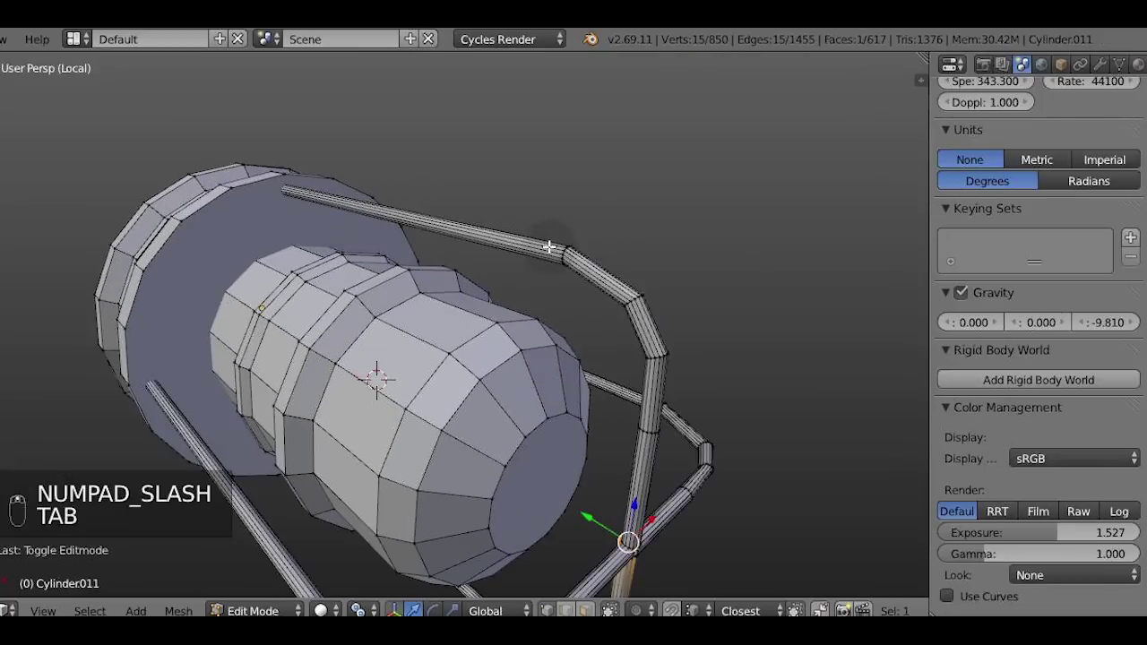
scroll(550, 253, "up", 3)
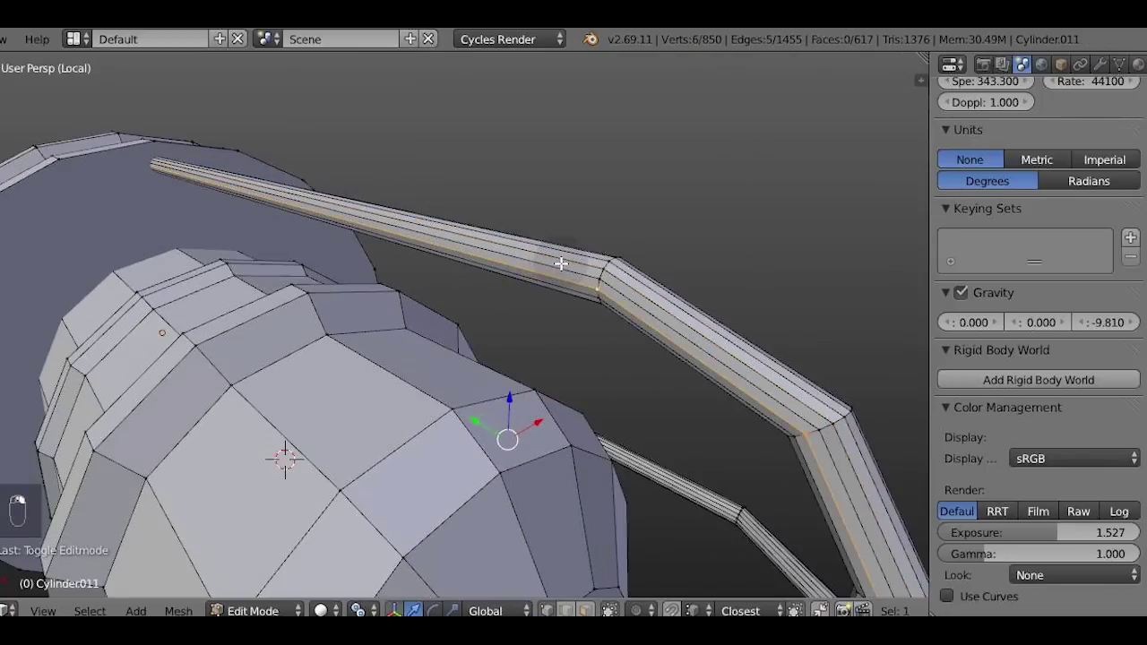
right_click(560, 263, "alt+shift")
middle_click_drag(560, 263, 619, 244)
right_click(594, 256, "alt+shift")
right_click(635, 289, "alt+shift")
middle_click_drag(612, 306, 622, 259)
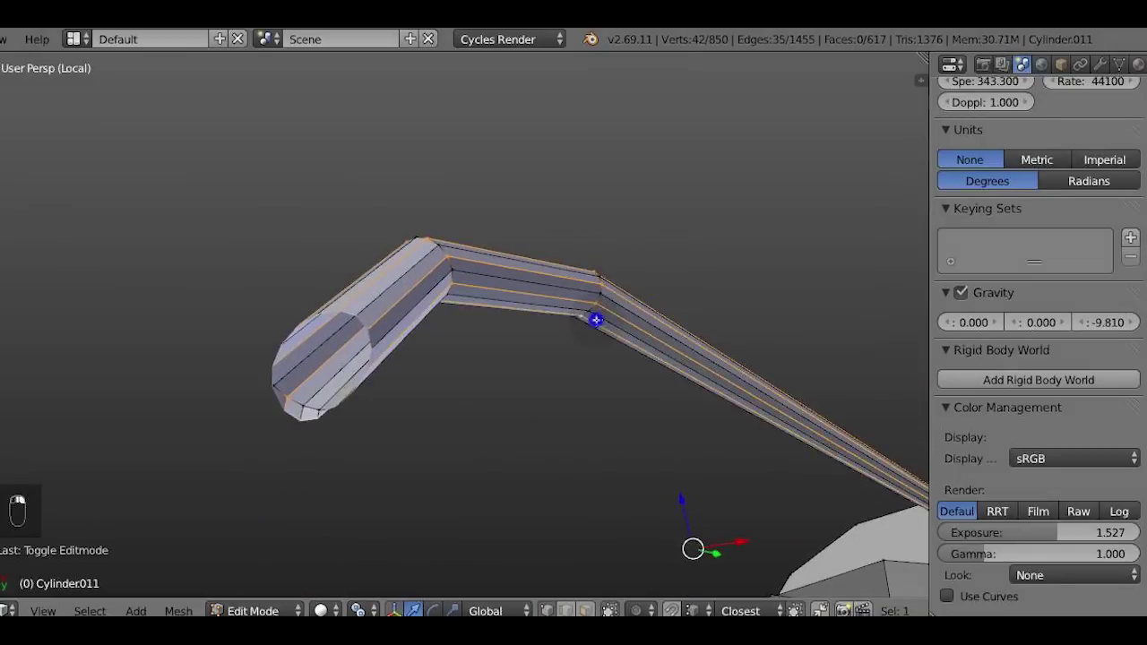
middle_click_drag(596, 319, 870, 337)
key("x")
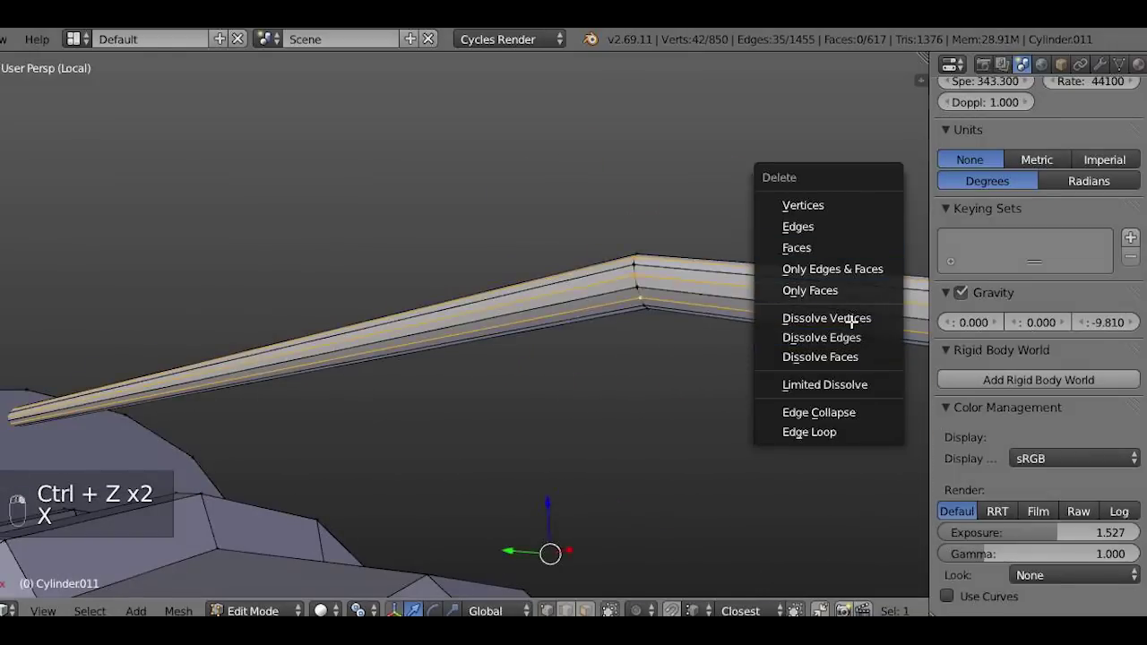
left_click(843, 337)
key("x")
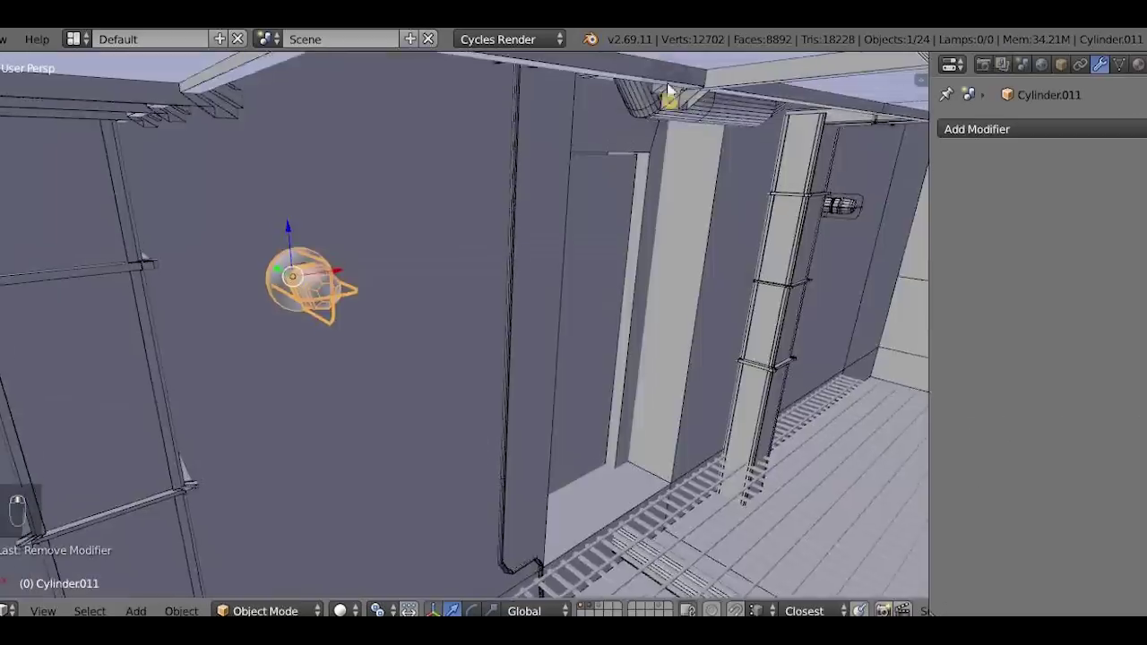
Step: Isolate the long straight pipe near the ceiling in local view and open its mesh for editing
middle_click_drag(668, 87, 658, 126)
right_click(618, 158)
middle_click_drag(618, 159, 681, 131)
key("KP_Divide")
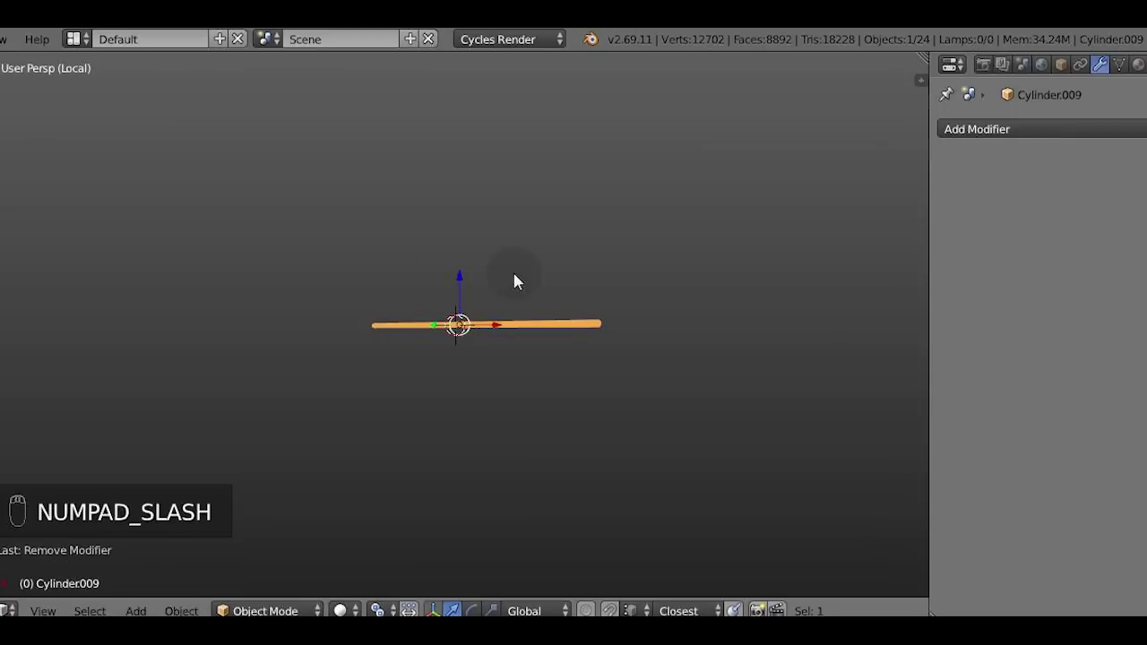
key("KP_Decimal")
key("Tab")
Step: Select every other lengthwise edge loop around the straight pipe and dissolve those edges and their leftover vertices
right_click(507, 355, "alt")
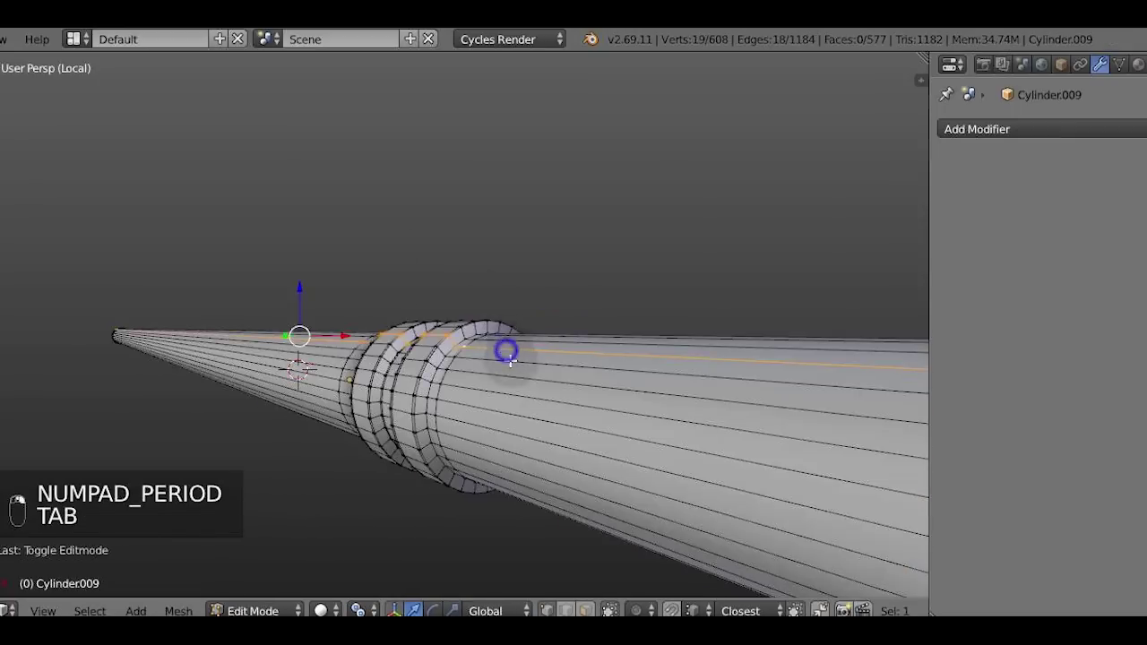
right_click(504, 382, "alt+shift")
right_click(498, 398, "alt+shift")
key("ctrl+z")
right_click(490, 409, "alt+shift")
mouse_move(490, 410)
middle_mouse_down()
mouse_move(495, 454)
mouse_move(491, 402)
middle_mouse_up()
right_click(491, 402, "alt+shift")
right_click(510, 459, "alt+shift")
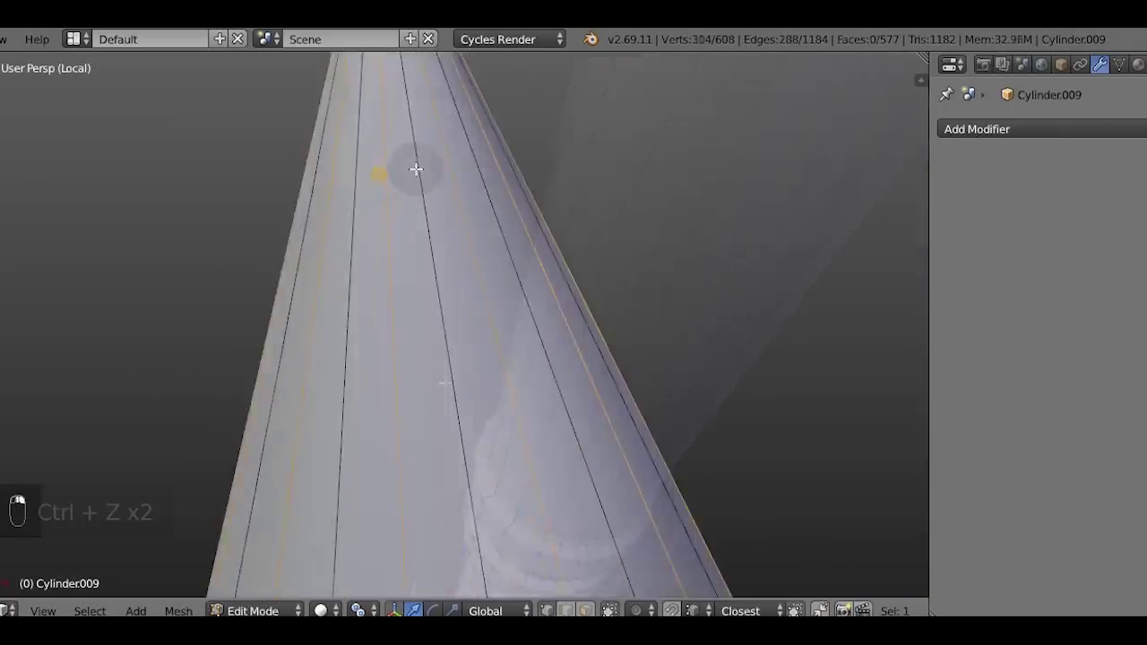
middle_click_drag(418, 169, 437, 165)
key("x")
left_click(403, 211)
key("x")
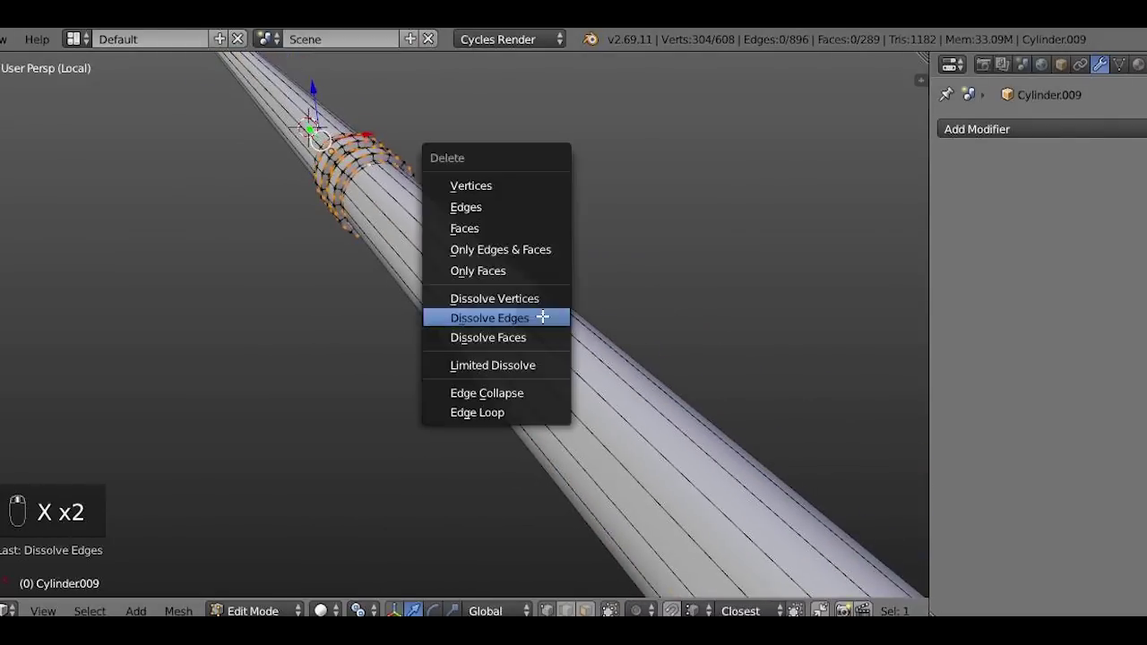
left_click(533, 299)
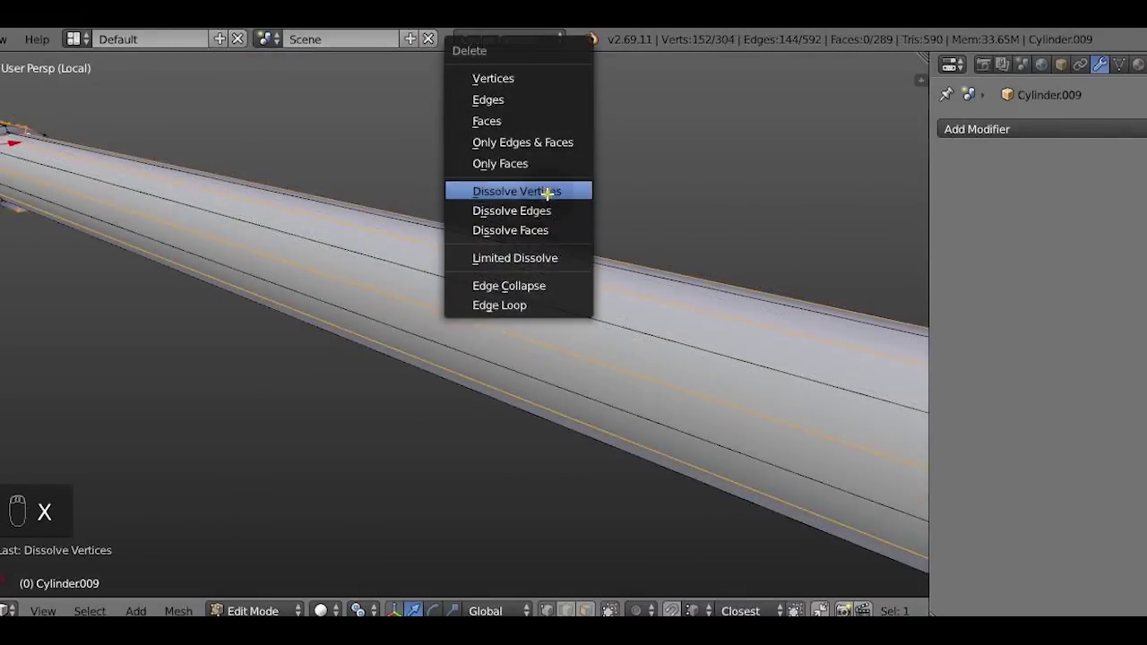
Step: Thin the straight pipe a second time by dissolving alternate remaining lengthwise loops and their leftover vertices
left_click(548, 190)
key("x")
left_click(537, 288)
key("x")
left_click(533, 278)
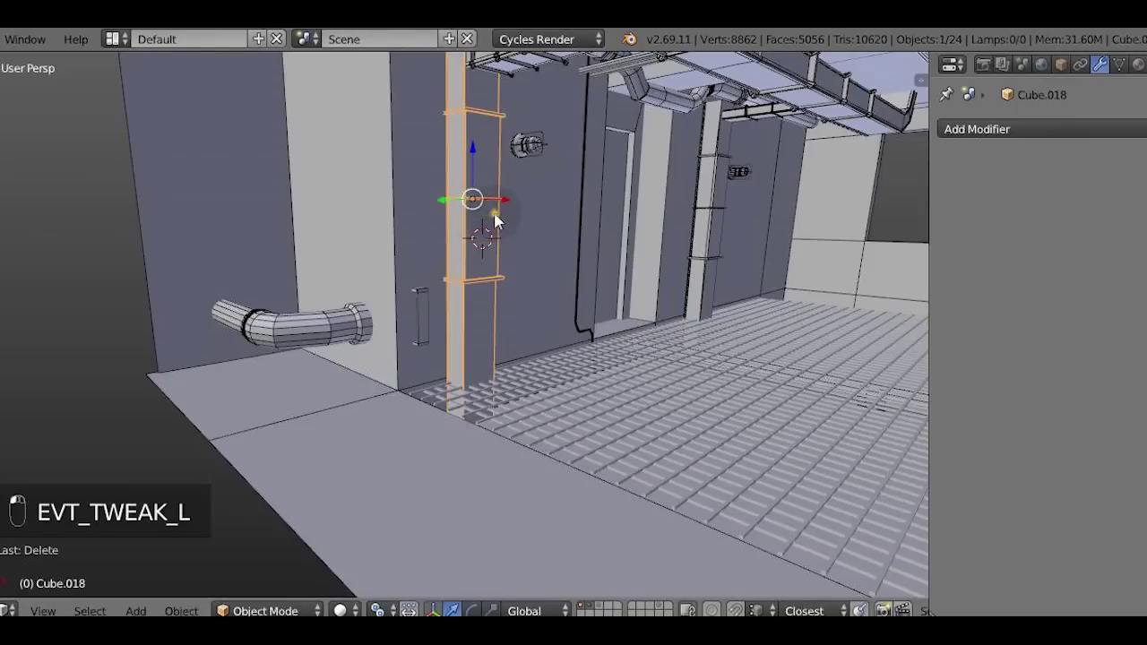
Step: Isolate the near wall column with three brackets in local view and add a plane at the 3D cursor
scroll(506, 200, "up", 2)
middle_click_drag(505, 201, 511, 185)
key("KP_Divide")
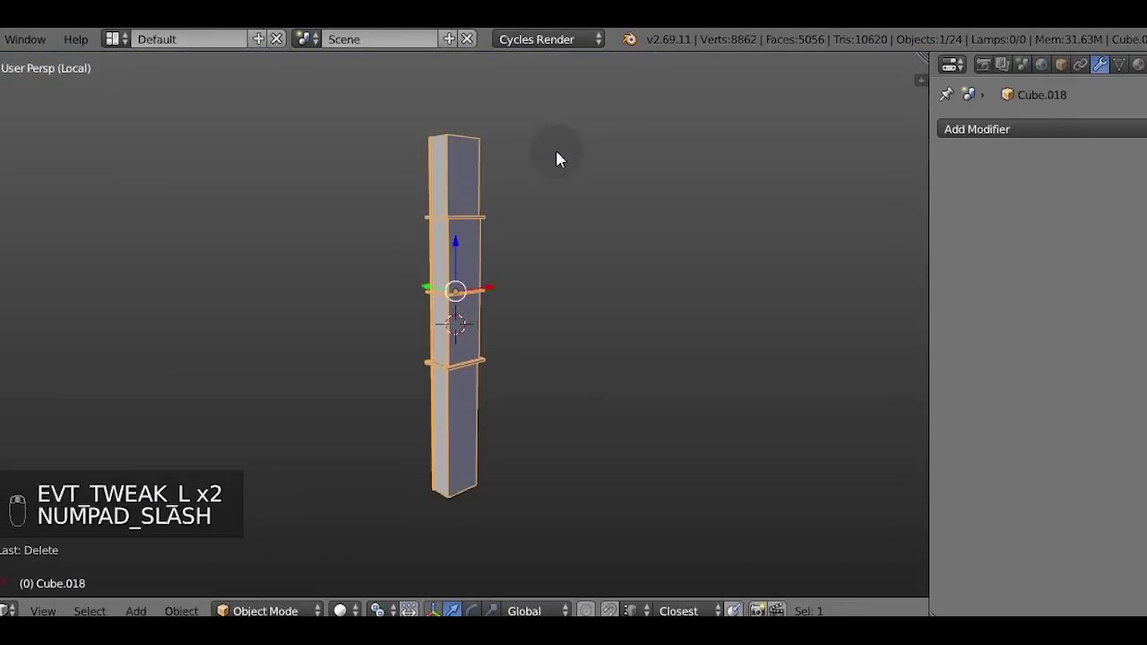
scroll(556, 152, "down", 2)
middle_click_drag(549, 283, 585, 355)
key("shift+a")
mouse_move(594, 328)
left_click(640, 326)
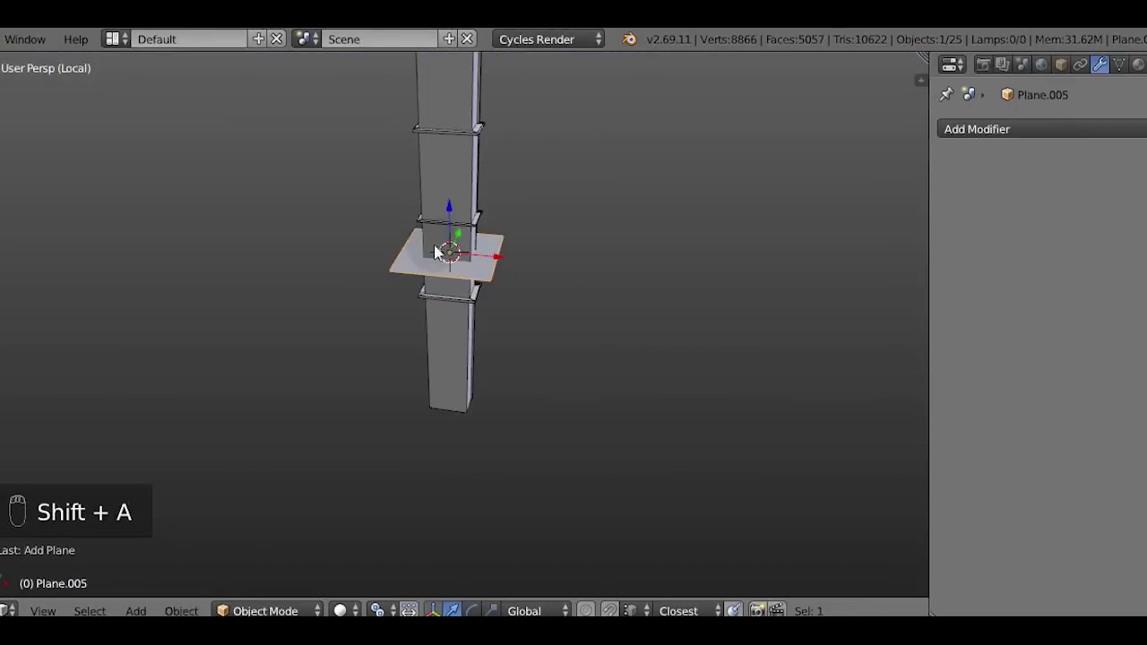
Step: Scale the plane down, and separately along X, to match the column's cross-section
key("s")
left_click(512, 243)
middle_click_drag(512, 243, 287, 276)
key("s")
key("x")
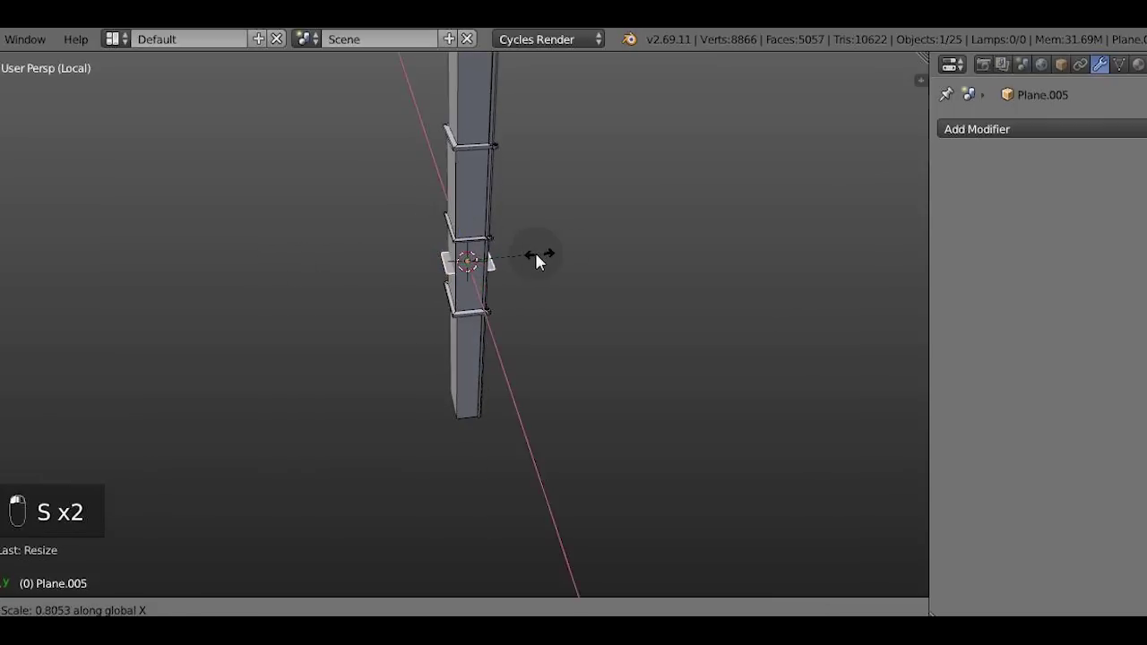
left_click(528, 246)
middle_click_drag(528, 246, 547, 314)
Step: Select the whole plane and extrude it upward into a tall box
key("Tab")
key("a")
key("a")
key("a")
key("a")
scroll(547, 314, "down", 2)
key("e")
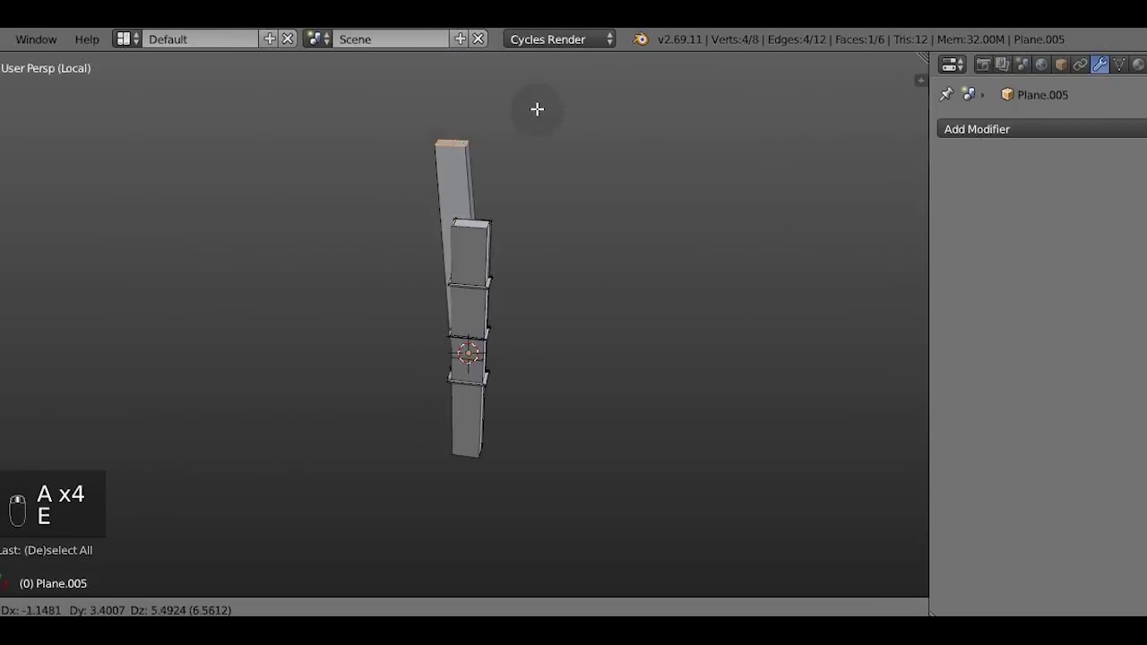
left_click(535, 105)
Step: Lower the box along Z to the column's base and reopen its mesh for editing
key("Tab")
middle_click_drag(529, 236, 484, 161)
key("g")
key("z")
left_click(515, 248)
key("Tab")
middle_click_drag(440, 303, 527, 284)
key("e")
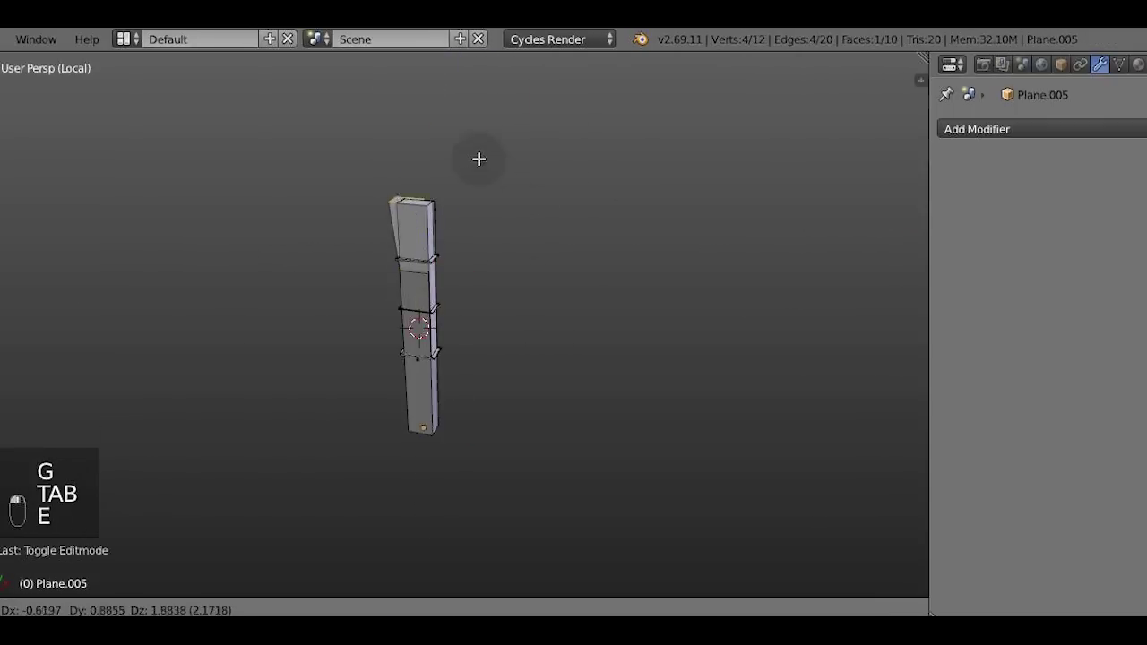
left_click(479, 159)
key("ctrl+z")
key("ctrl+z")
Step: Move the box's top face along Z to match the top of the original column
key("g")
key("z")
left_click(470, 170)
middle_click_drag(432, 211, 451, 201)
scroll(451, 202, "up", 2)
key("Tab")
Step: Cut two edge loops around the box, level with the column's lowest and middle brackets
key("Tab")
key("a")
key("a")
key("a")
key("a")
key("ctrl+r")
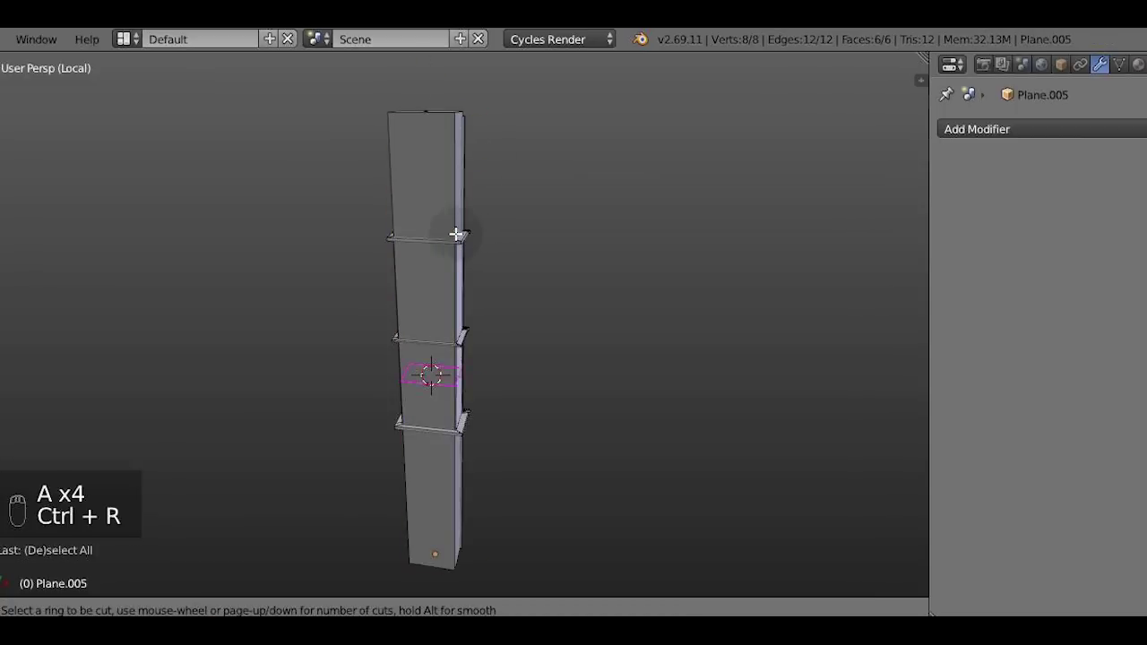
left_click(446, 338)
left_click(480, 391)
key("ctrl+r")
left_click(434, 347)
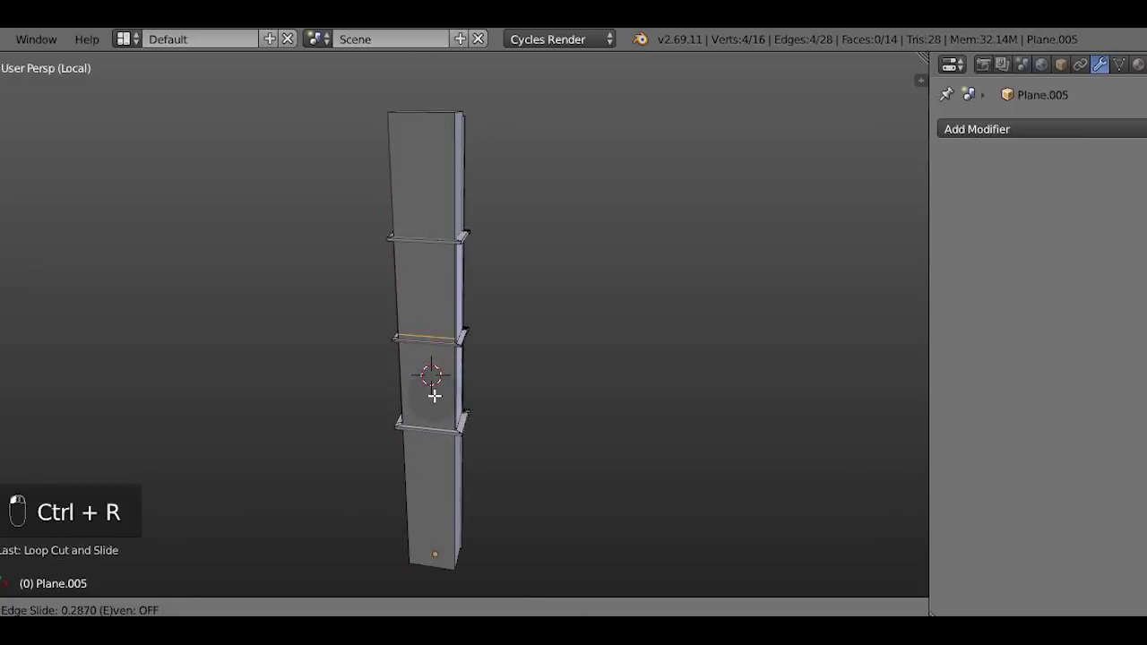
left_click(432, 397)
key("ctrl+r")
right_click(428, 222)
key("ctrl+z")
key("ctrl+shift+z")
scroll(444, 287, "up", 2)
Step: Cut a third edge loop at the uppermost bracket and bevel all three loops into narrow bands
key("ctrl+r")
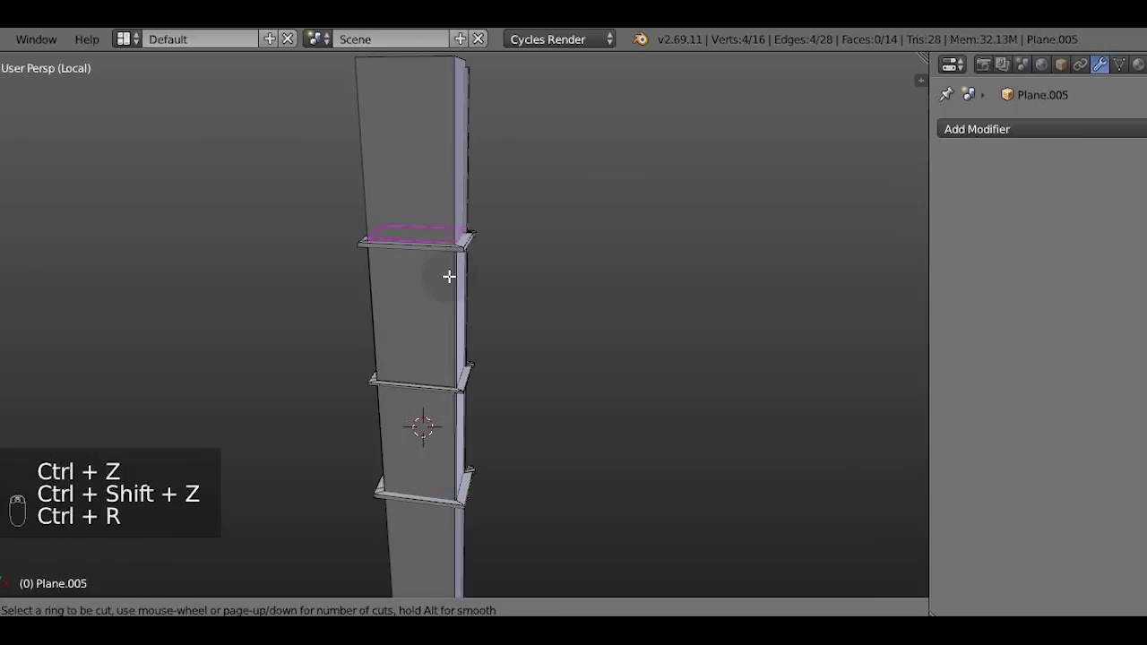
left_click(440, 255)
key("Tab")
key("Tab")
key("z")
right_click(418, 499, "alt+shift")
middle_click_drag(421, 445, 434, 430)
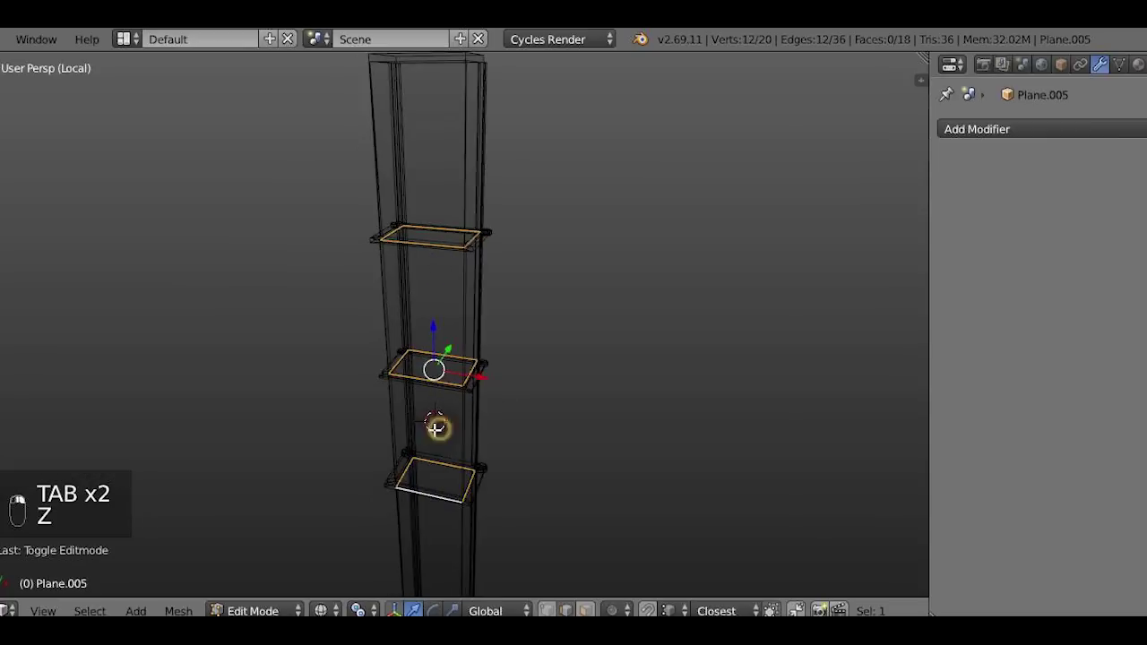
key("ctrl+b")
left_click(496, 311)
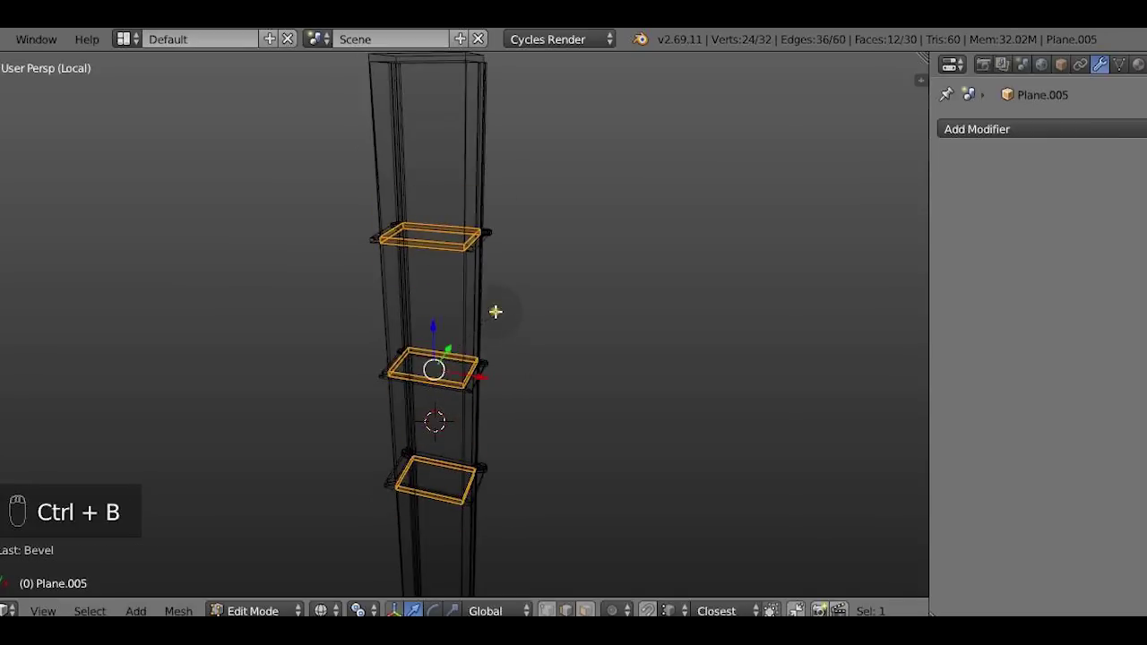
Step: Extrude the three bevelled bands and scale them outward to form raised brackets around the column
key("z")
key("e")
key("s")
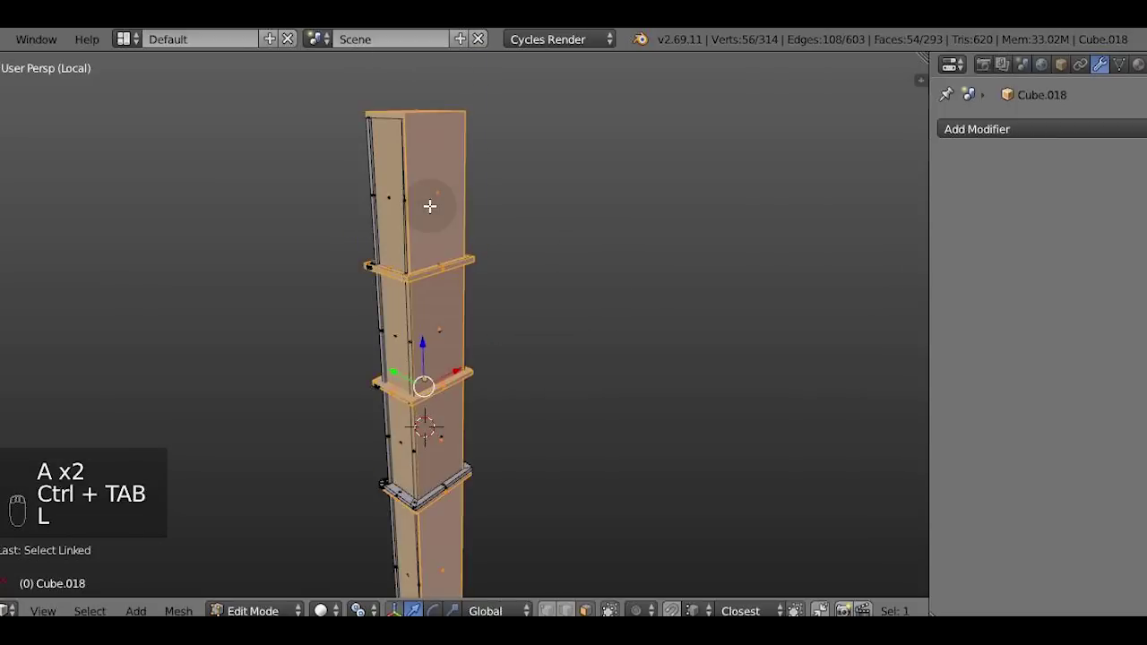
Step: Delete the original column geometry by inverting the selection of the new mesh, and leave Edit Mode and local view
key("g")
right_click(553, 215)
key("ctrl+i")
key("x")
left_click(554, 215)
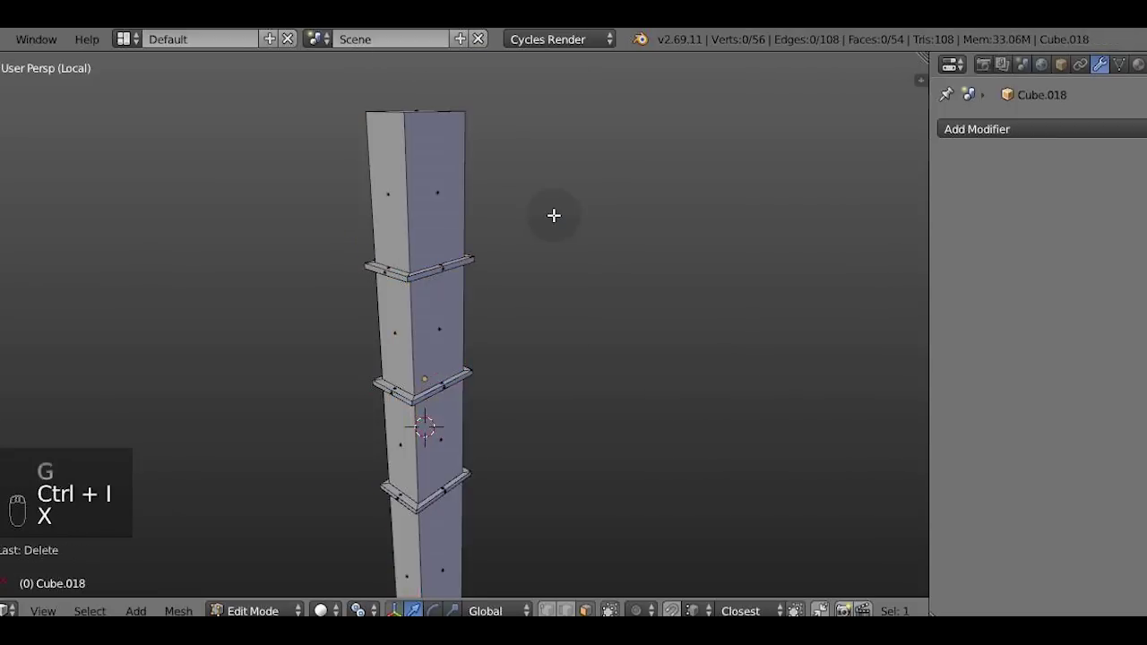
key("Tab")
key("KP_Divide")
Step: Duplicate the rebuilt column along the X axis
middle_click_drag(535, 331, 296, 274)
right_click(310, 276)
right_click(299, 274, "shift")
key("shift+d")
key("x")
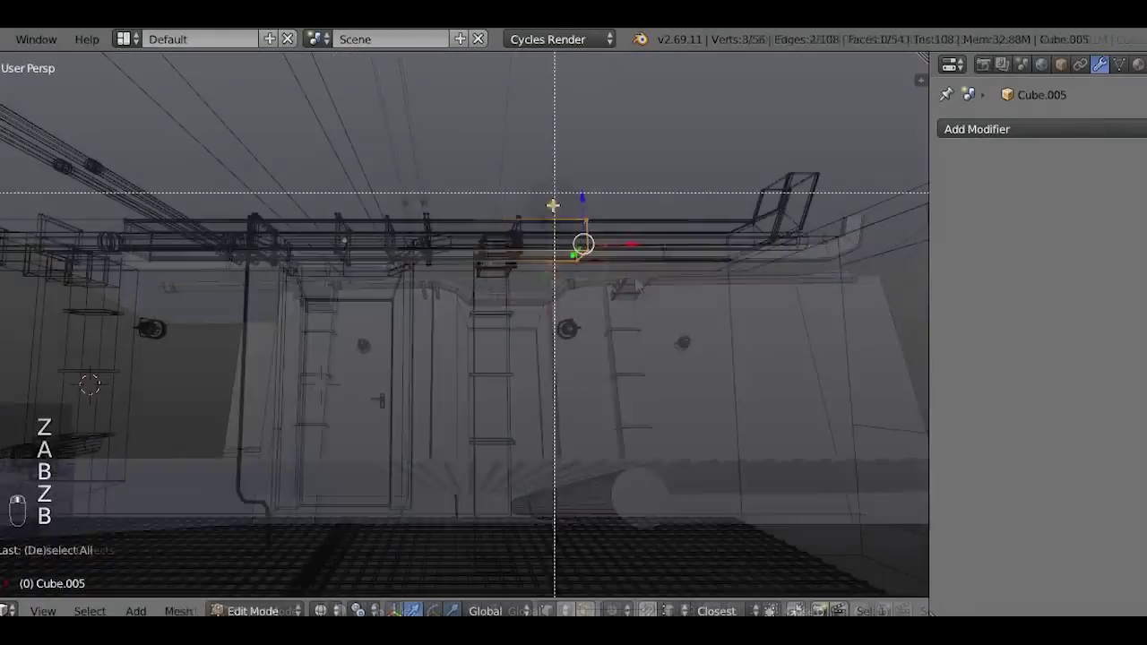
Step: Select the end vertices of the new ceiling duct and move them to the start of the old duct's bend
left_click_drag(553, 205, 430, 247)
key("z")
key("g")
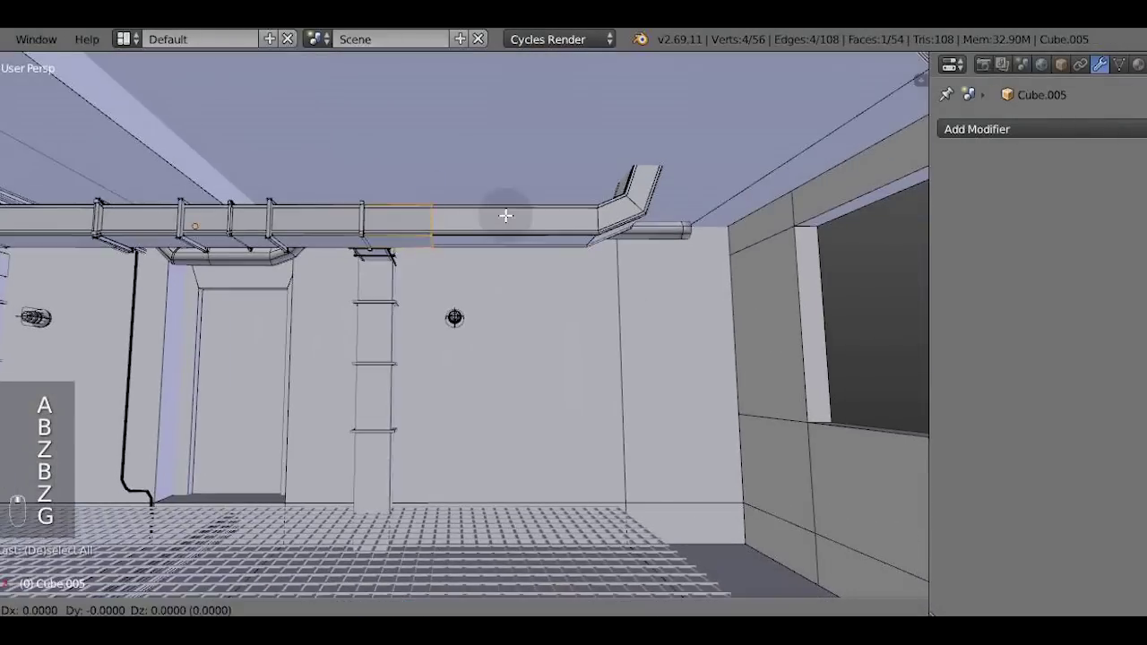
left_click(660, 190)
Step: In front orthographic view, extrude the duct's end, then rotate and move it to the corner of the old bend
key("KP_1")
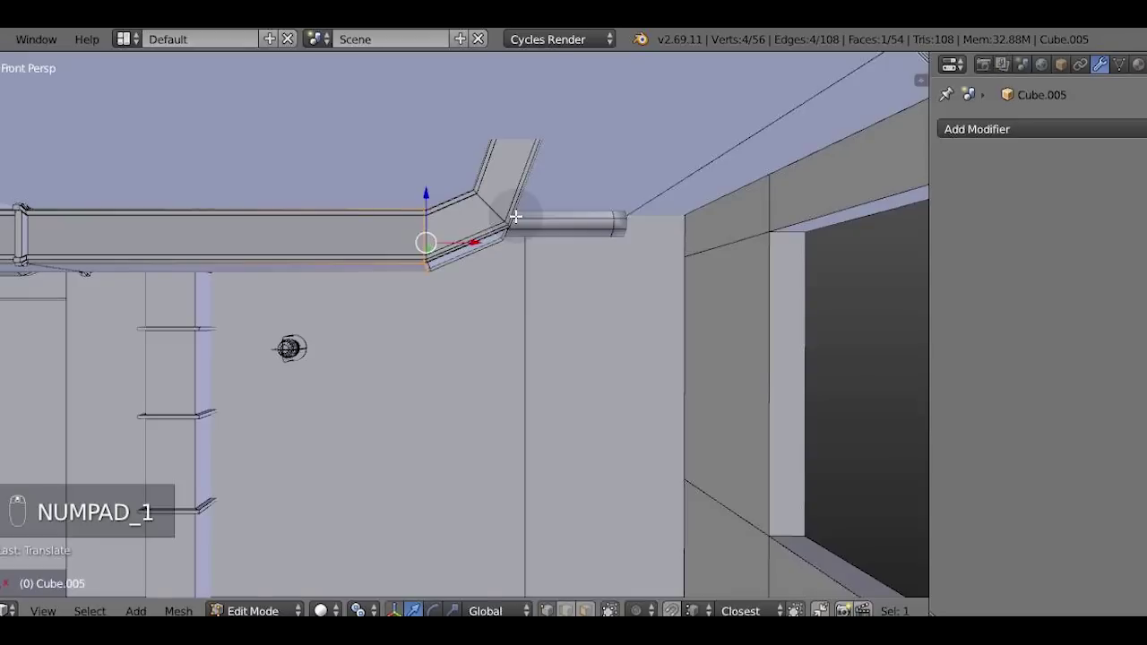
key("KP_5")
key("e")
left_click(455, 252)
key("r")
left_click(534, 122)
key("g")
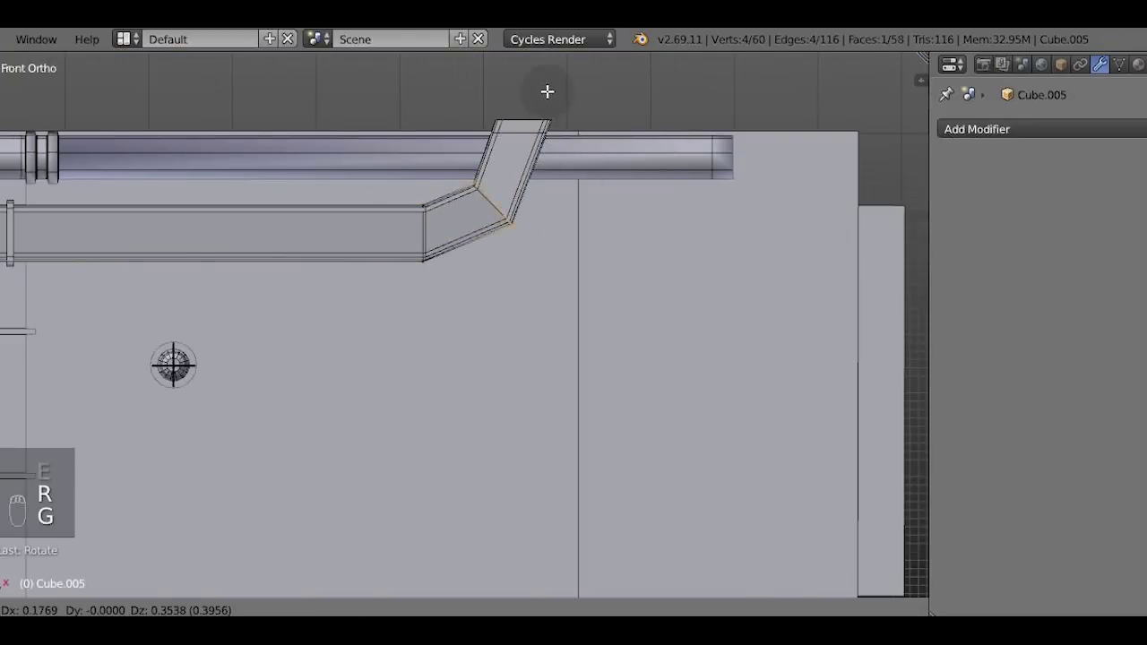
left_click(639, 77)
Step: Extrude the duct's end again up along the old bend's upper section, and delete the old duct
key("g")
key("e")
left_click(451, 218)
key("Tab")
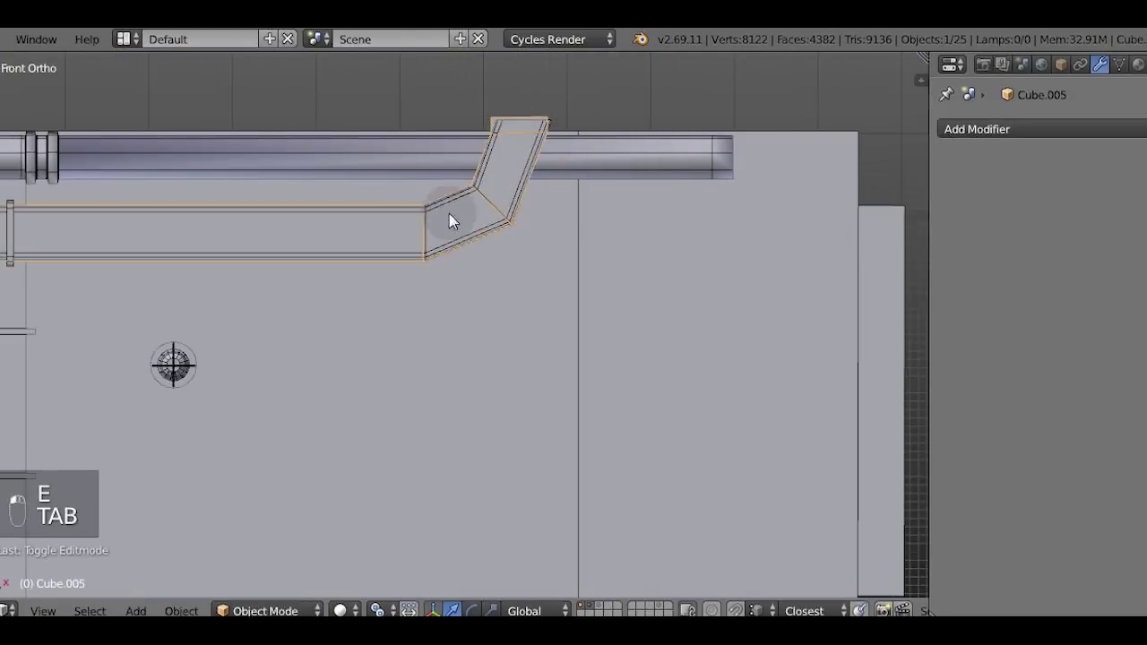
key("x")
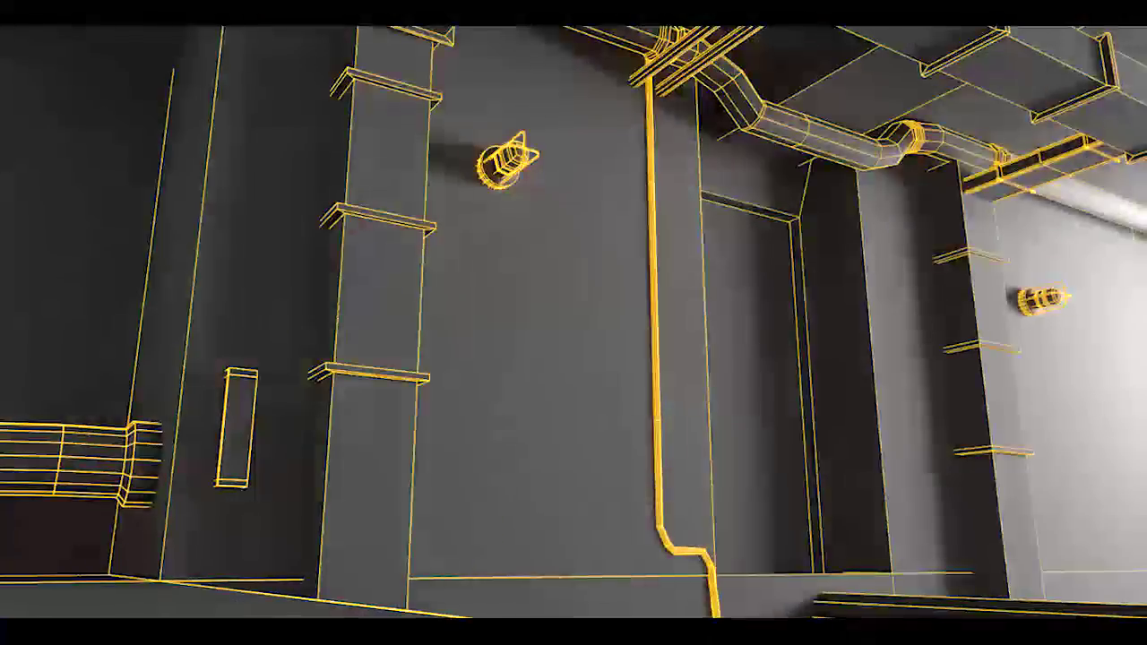